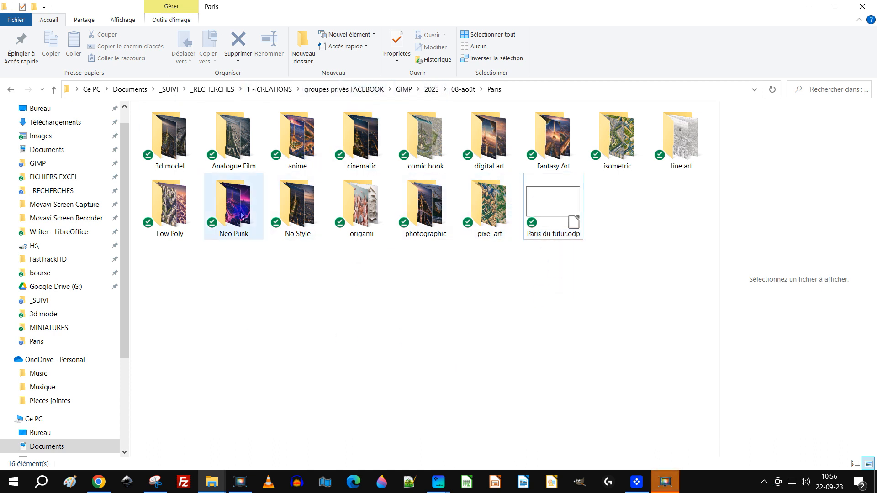
Display the contents of the Paris folder in the Détails view.
left_click(120, 23)
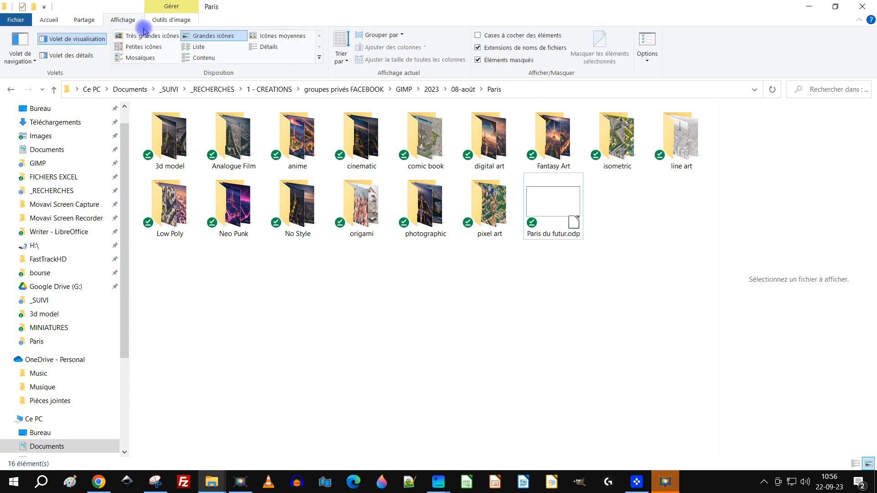
left_click(205, 50)
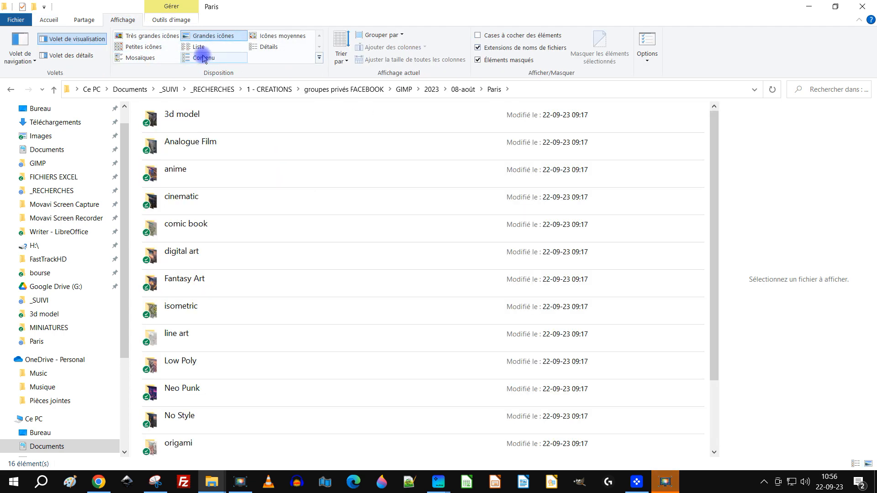
left_click(259, 47)
left_click(197, 311)
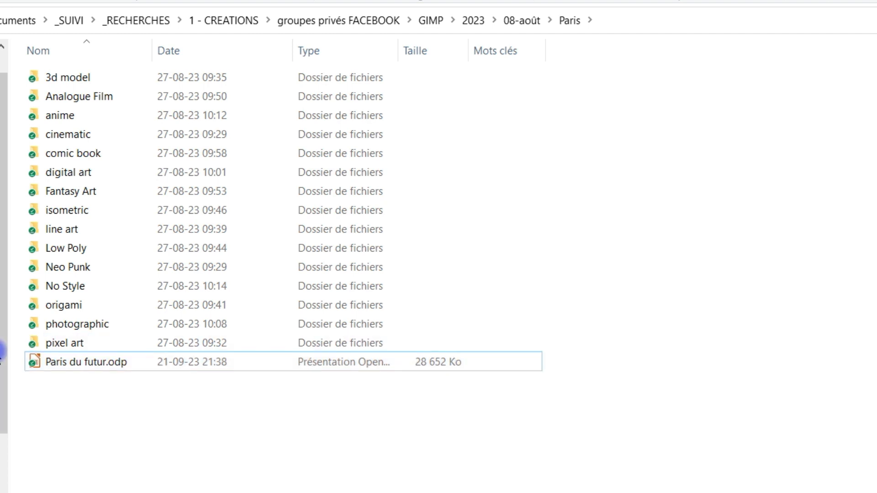
Open Paris du futur.odp in LibreOffice Impress and start the Réduire la présentation wizard.
left_click(74, 365)
double_click(74, 365)
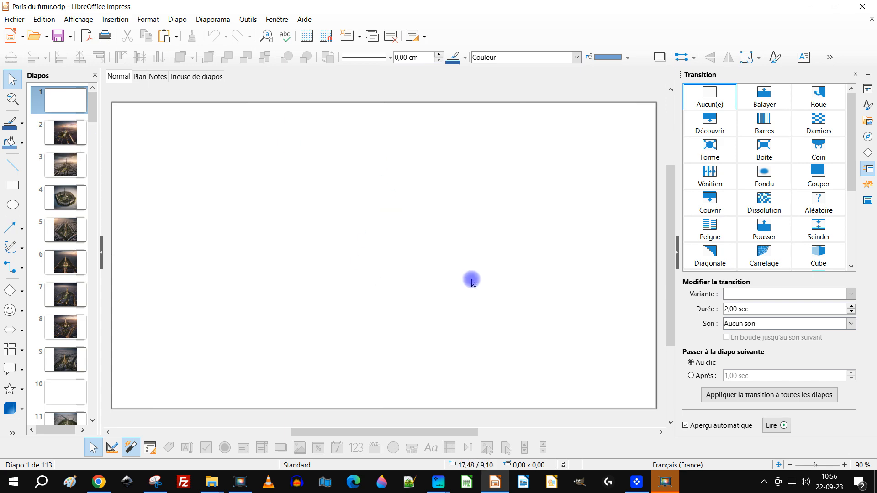
left_click(248, 19)
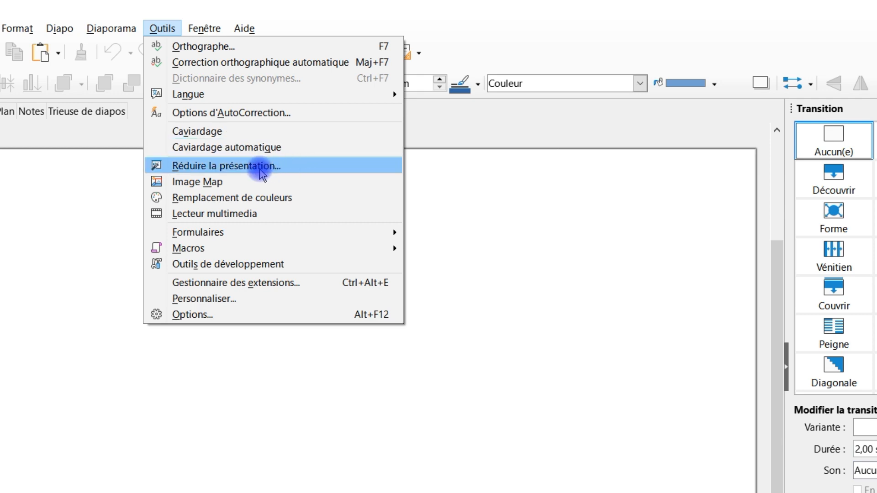
left_click(262, 174)
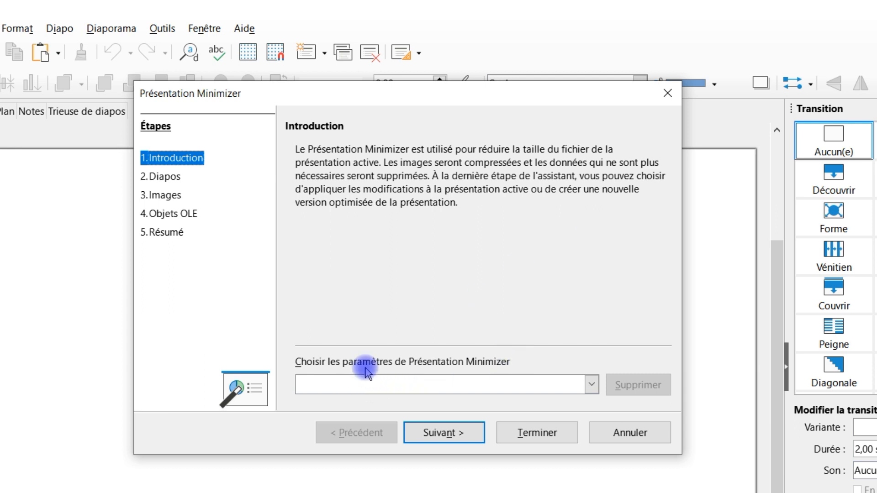
Choose the preset "Haute fidélité : conserve la qualité de l'image originale" and advance to the slide deletion settings.
left_click(364, 384)
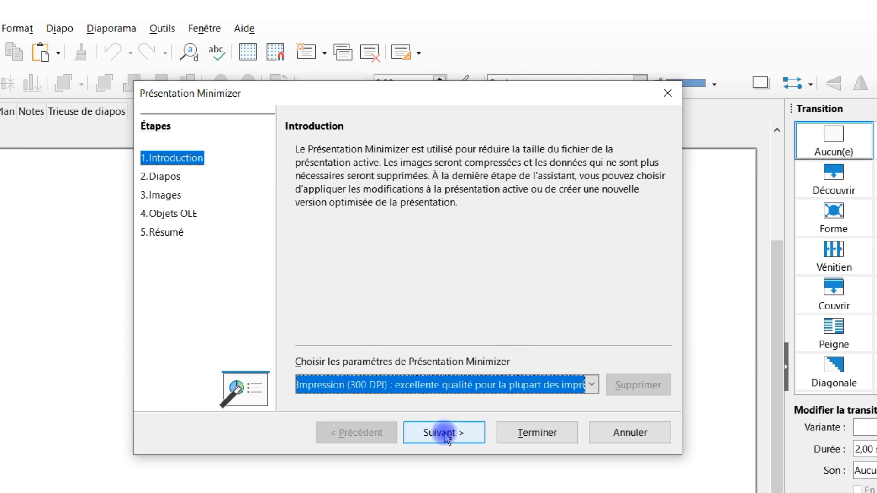
left_click(592, 385)
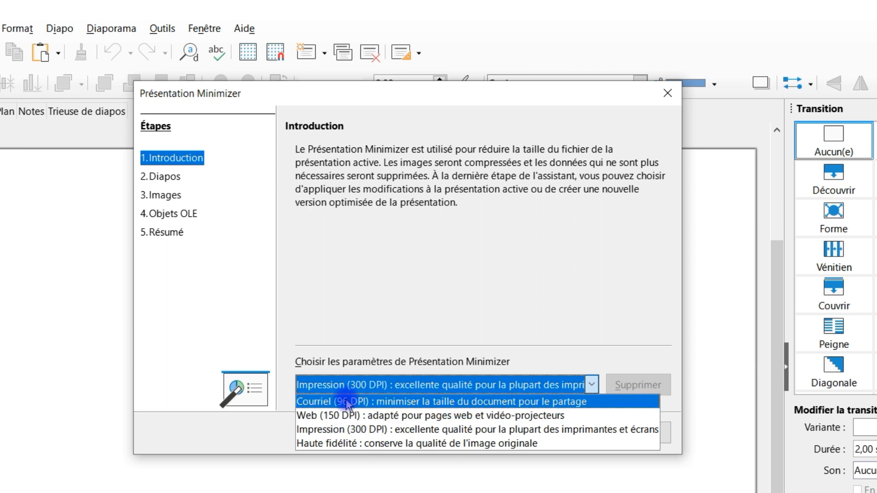
left_click(327, 444)
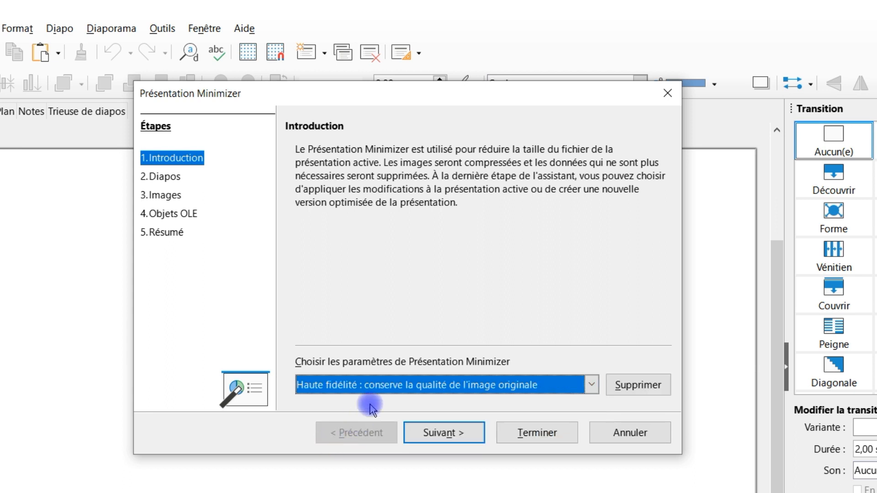
left_click(463, 436)
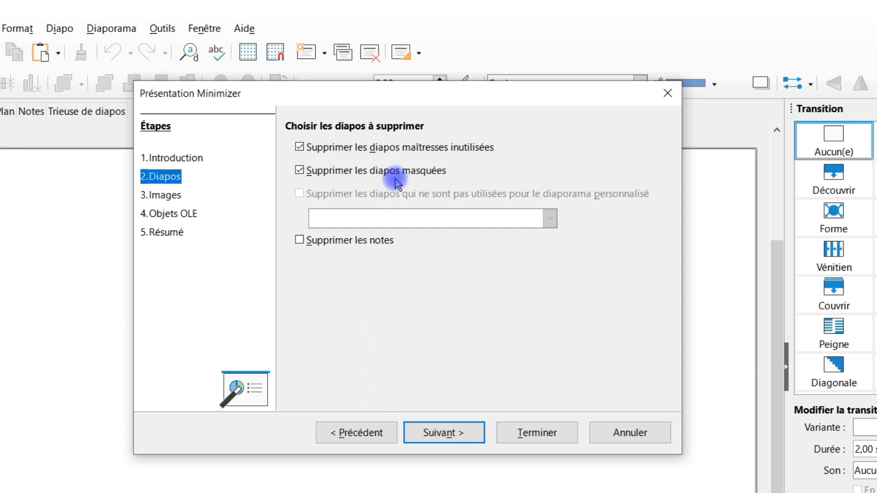
Accept the slide deletion, 80% JPEG image compression and OLE replacement settings, advancing to the wizard's summary.
left_click(432, 429)
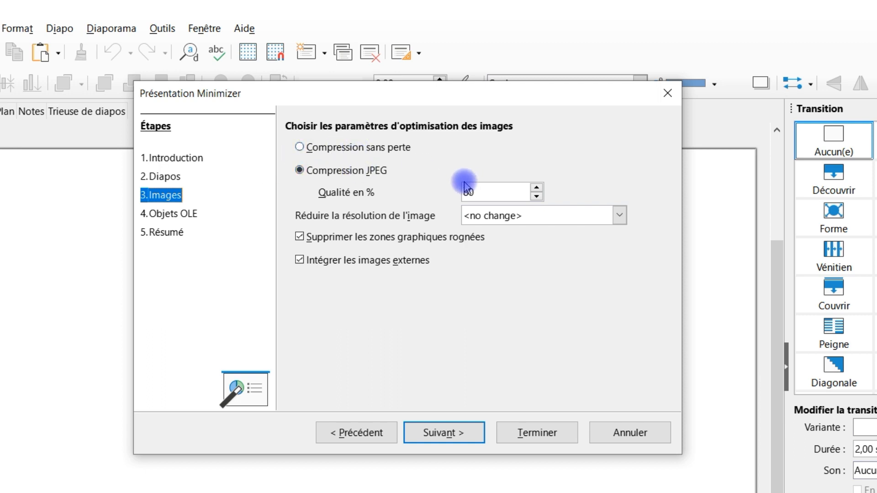
left_click(482, 188)
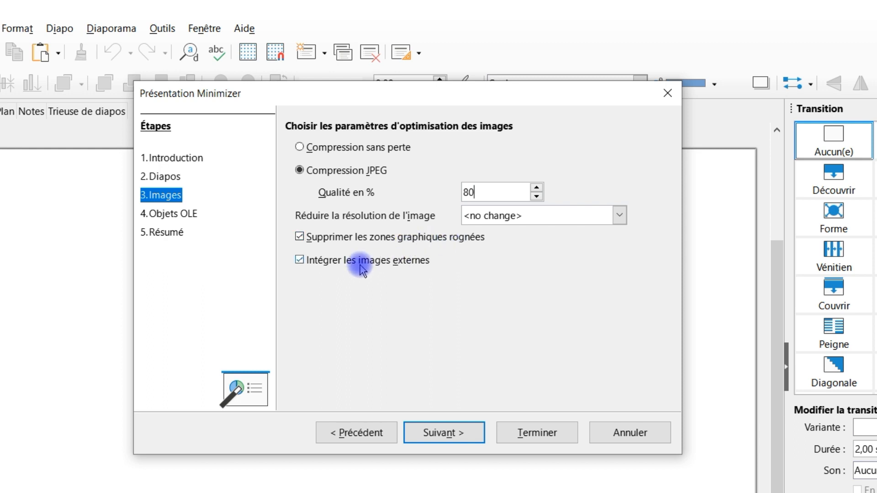
left_click(440, 431)
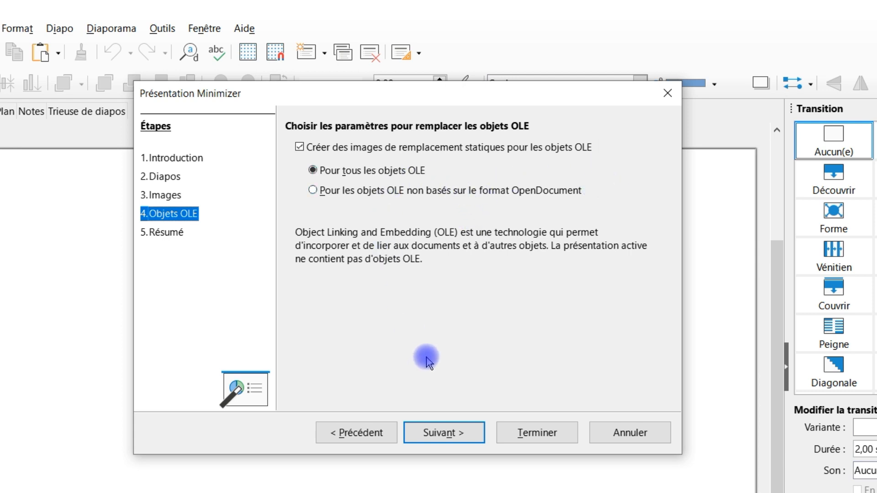
left_click(456, 436)
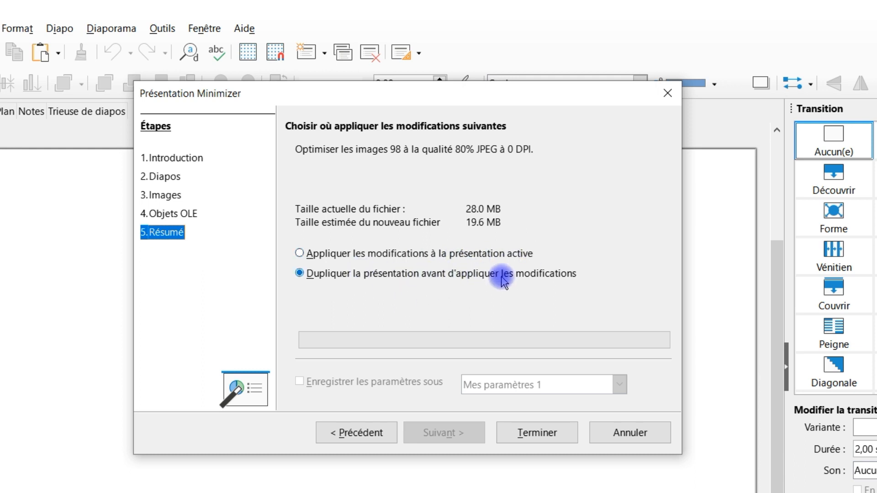
Finish the wizard by saving the duplicate as "Paris du futur (réduite avec une qualité optimale).odp" in the Paris folder.
left_click(523, 433)
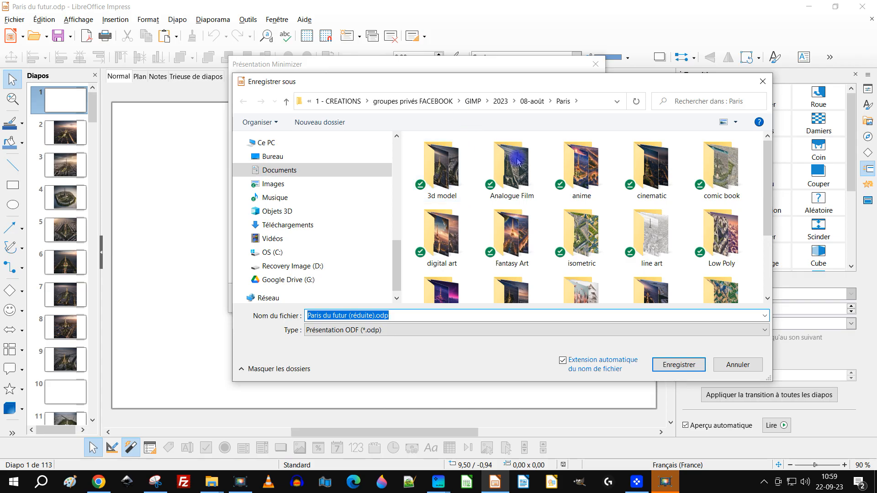
scroll(630, 228, "down", 2)
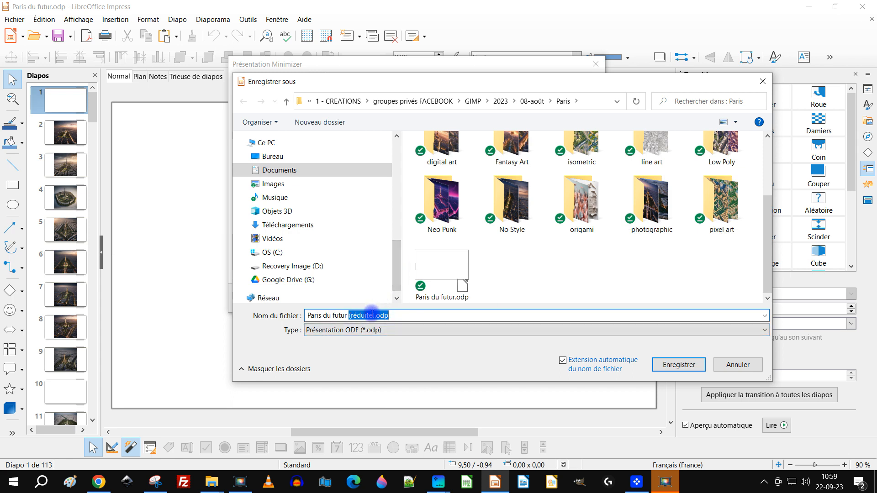
left_click(372, 315)
key("shift+Left")
key("shift+Left")
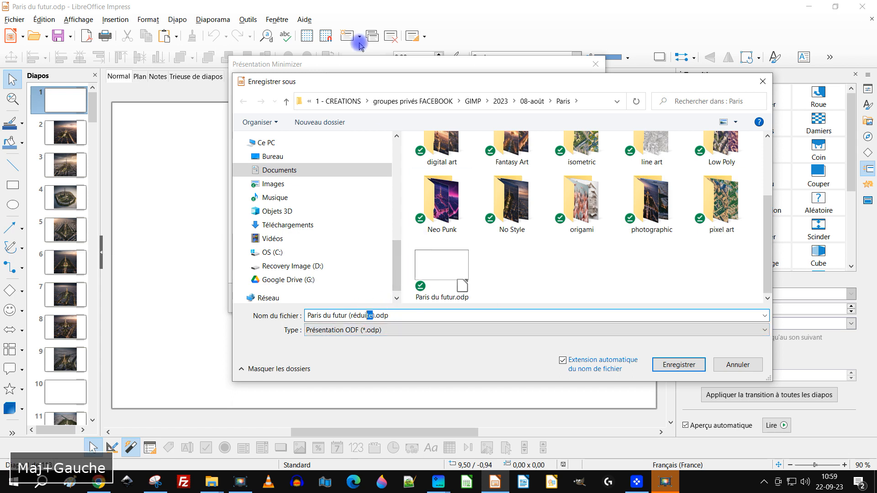
key("Right")
key("Left")
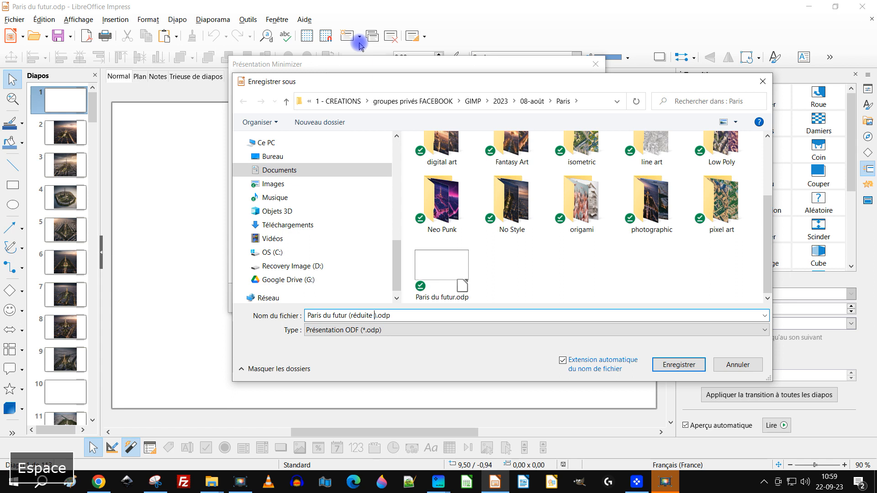
type("avec ")
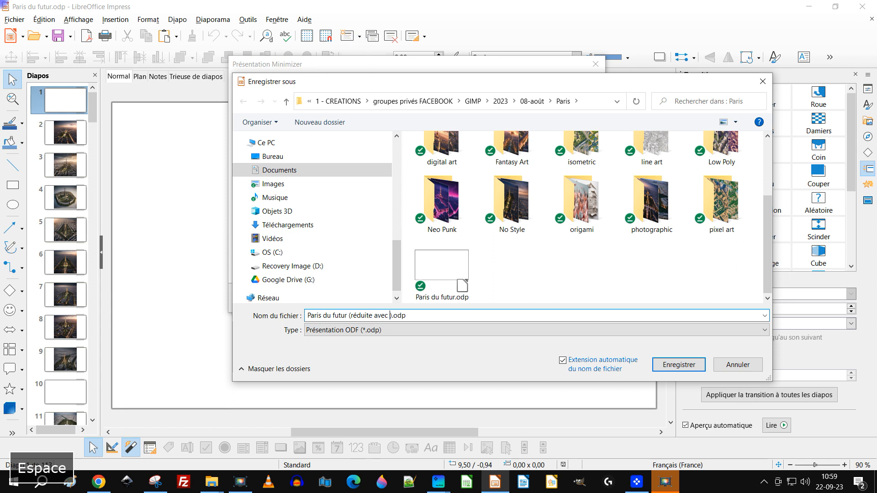
type("une quali")
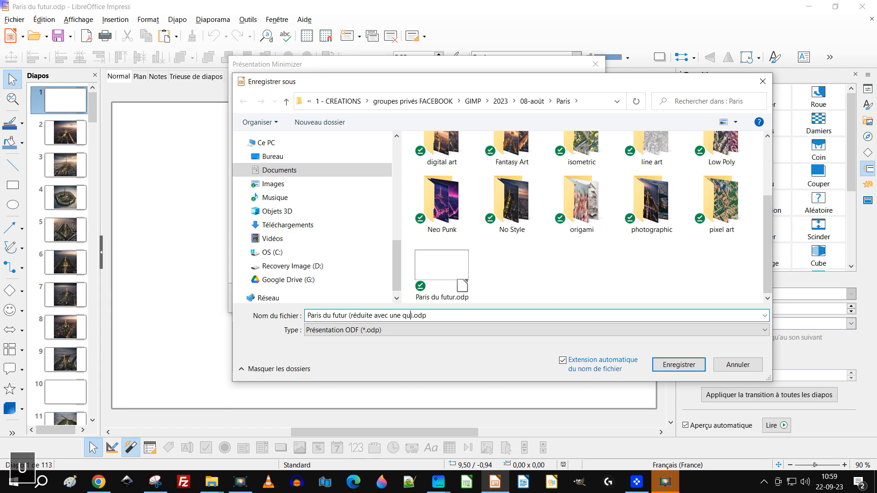
type("té op")
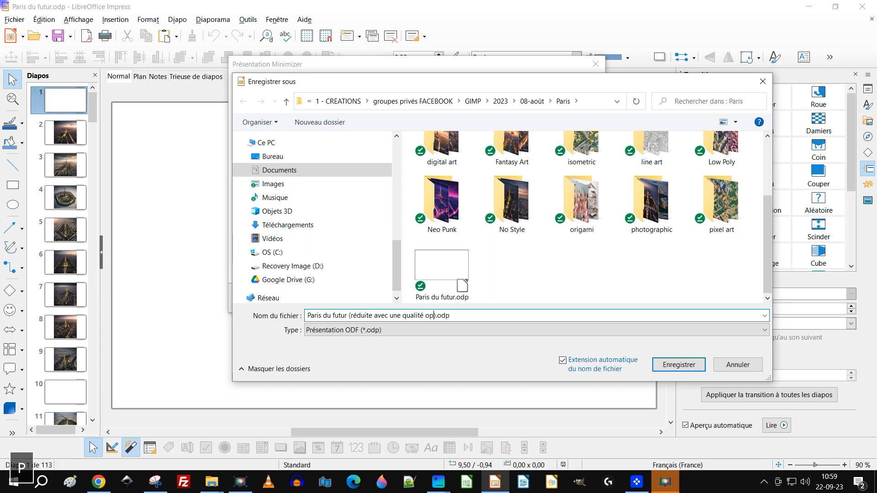
type("timale")
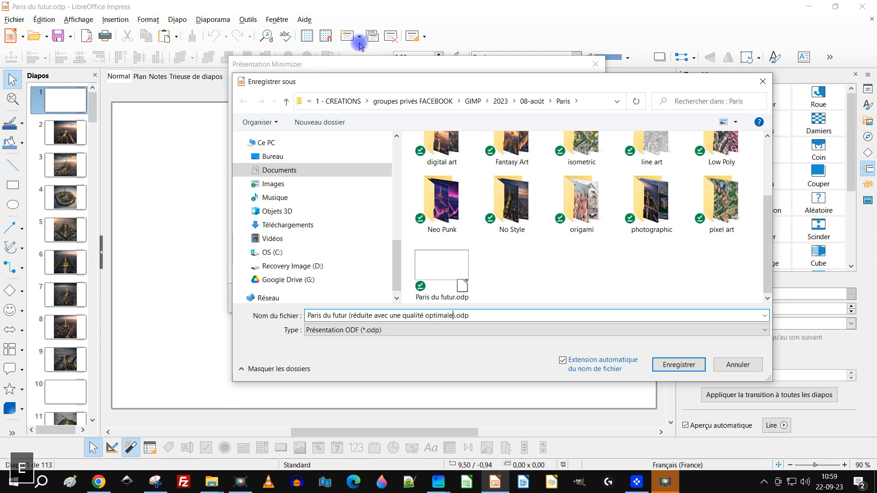
left_click(678, 365)
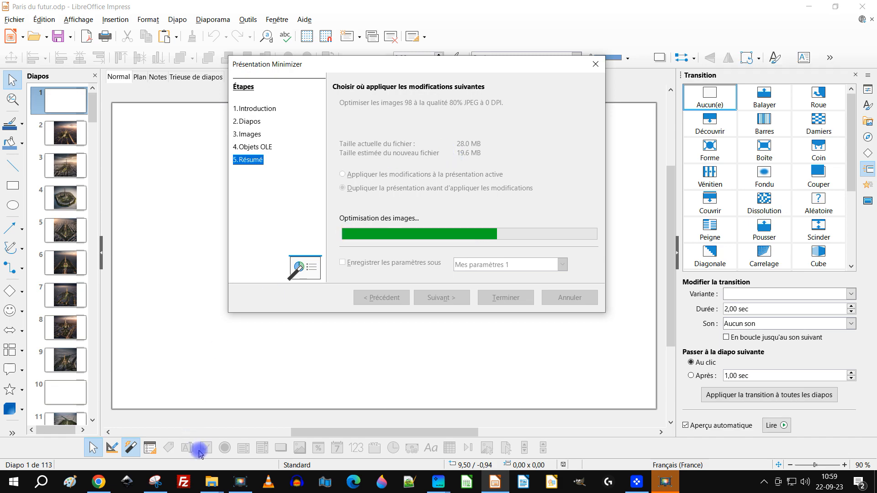
Switch to File Explorer, close the Movavi Screen Capture folder window and examine the presentation files in the Paris folder.
mouse_move(212, 480)
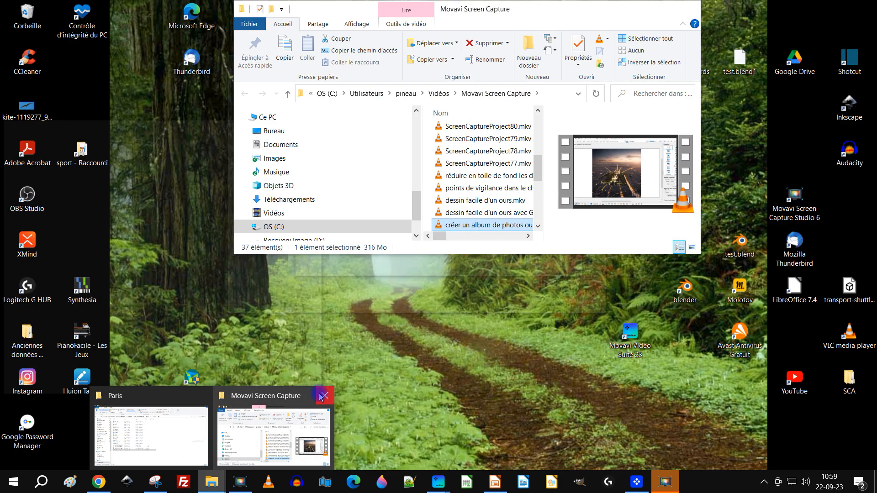
left_click(324, 396)
left_click(227, 436)
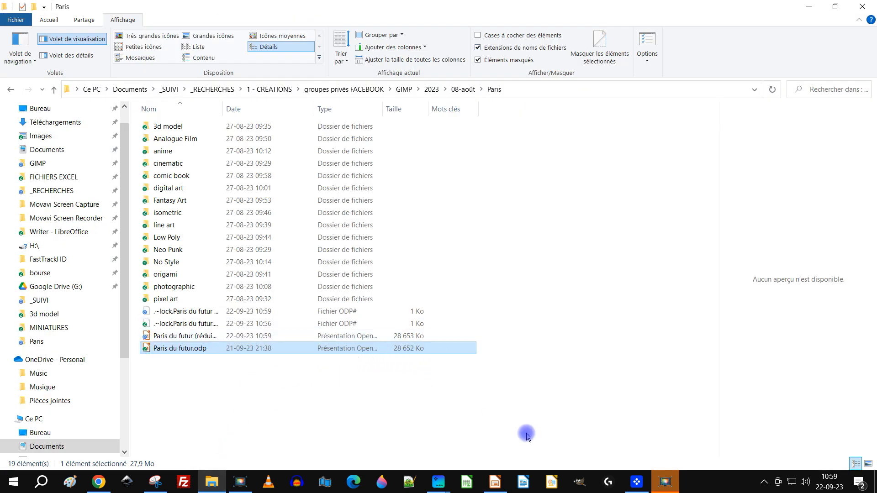
Dismiss the minimizer's completion message in Impress and compare the original and reduced file sizes in File Explorer's Paris folder.
left_click(495, 482)
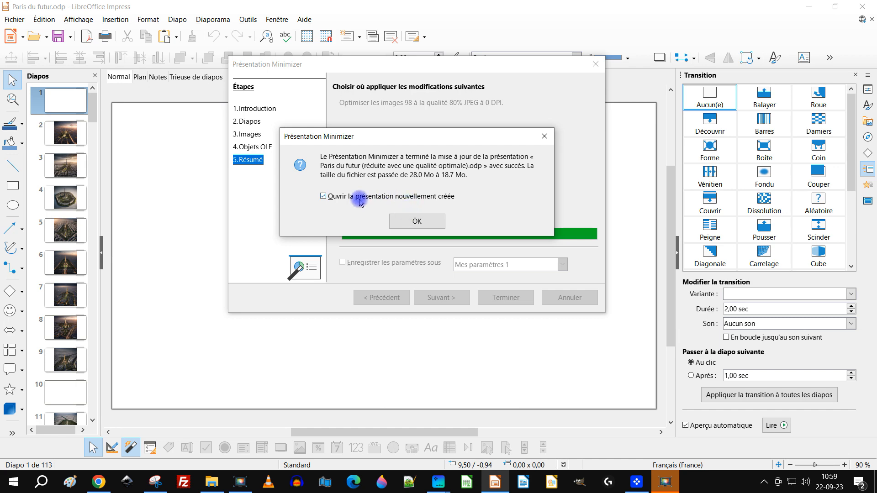
left_click(413, 221)
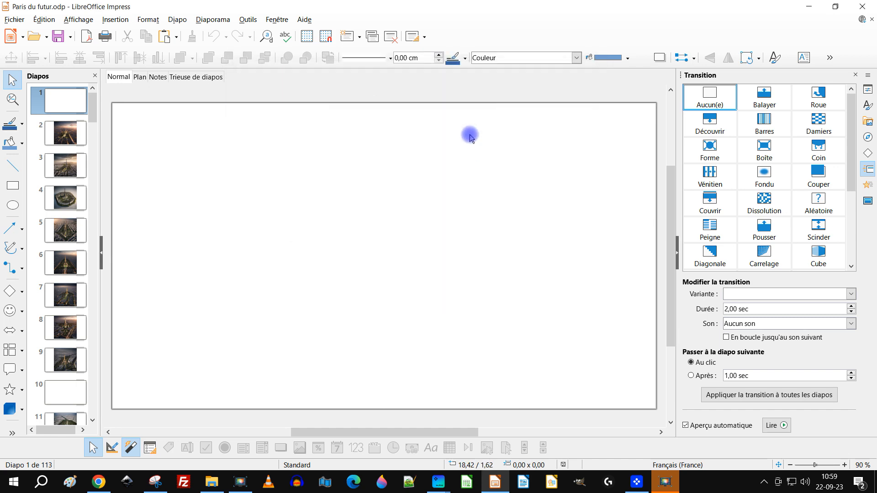
left_click(212, 482)
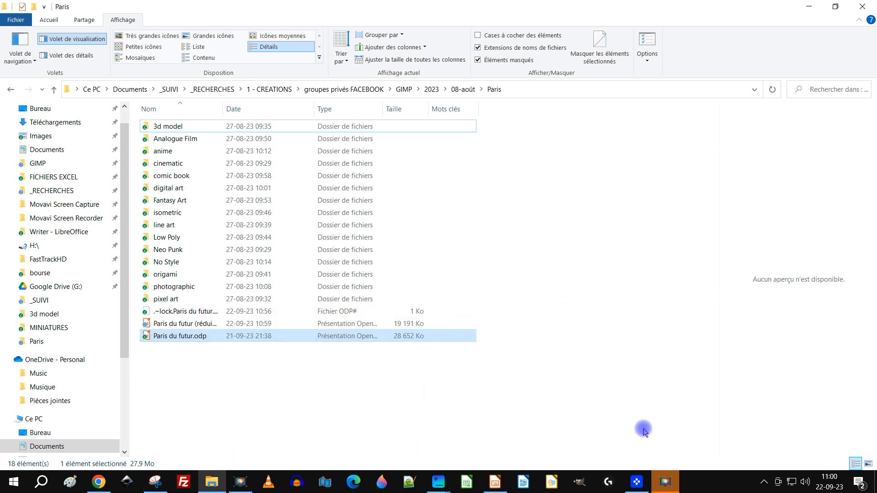
Return to Paris du futur.odp in LibreOffice Impress and restart the Réduire la présentation wizard.
left_click(495, 482)
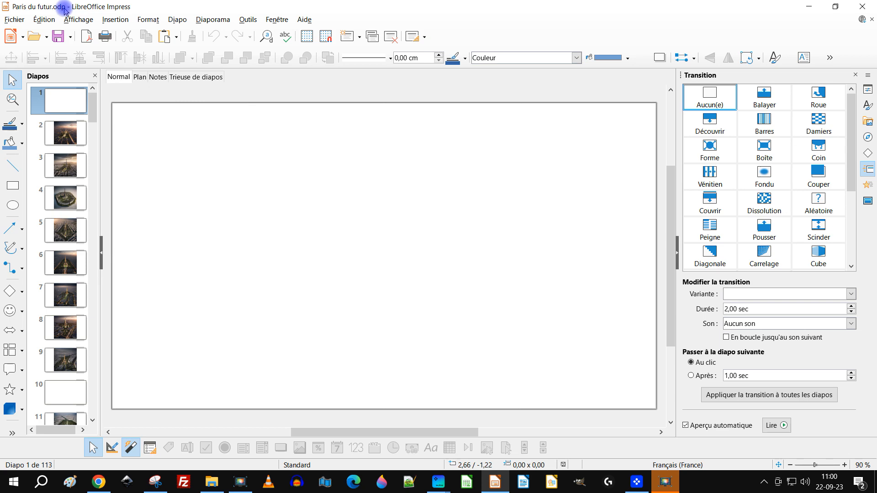
left_click(246, 19)
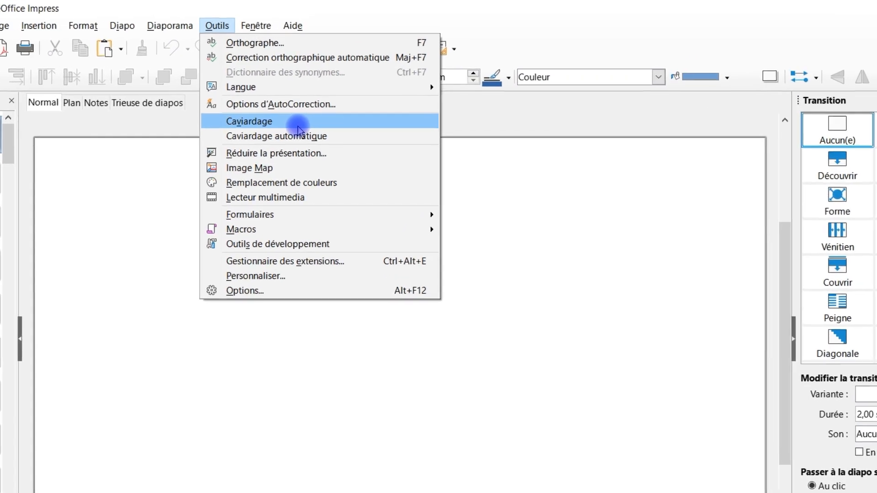
left_click(290, 162)
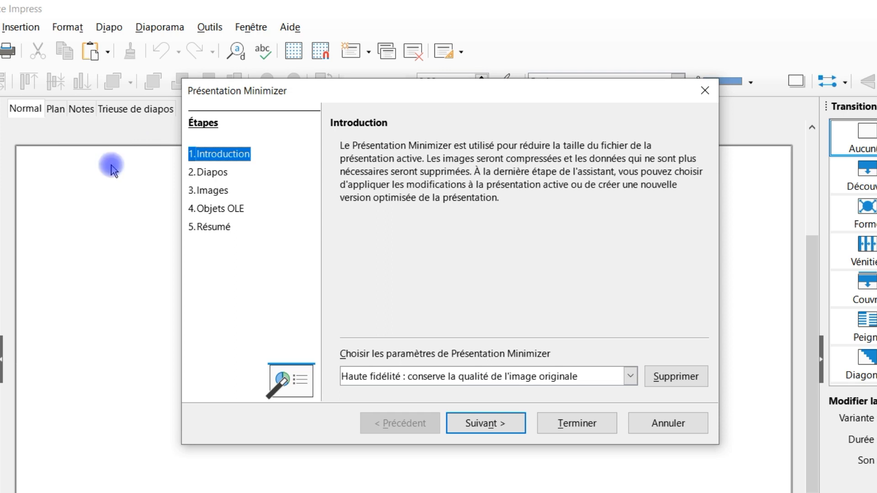
Choose the "Impression (300 DPI)" preset, keep the slide deletion settings and advance to the image optimization settings.
left_click(429, 375)
left_click(475, 420)
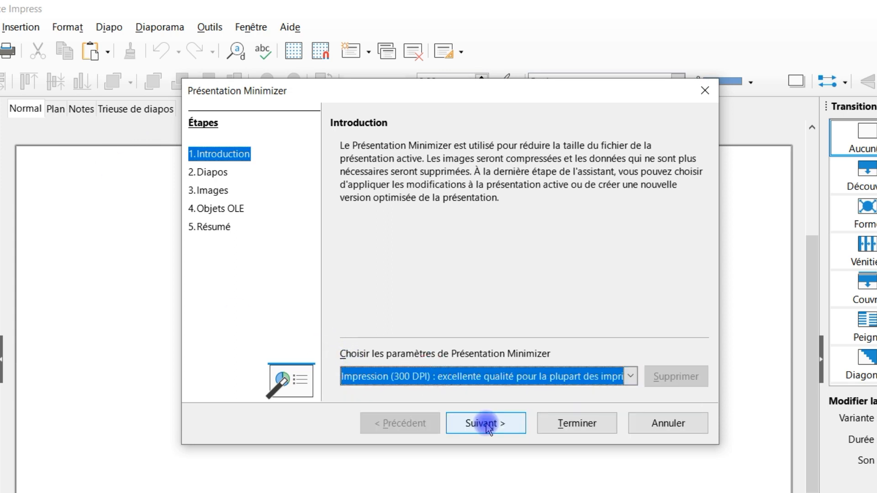
left_click(484, 381)
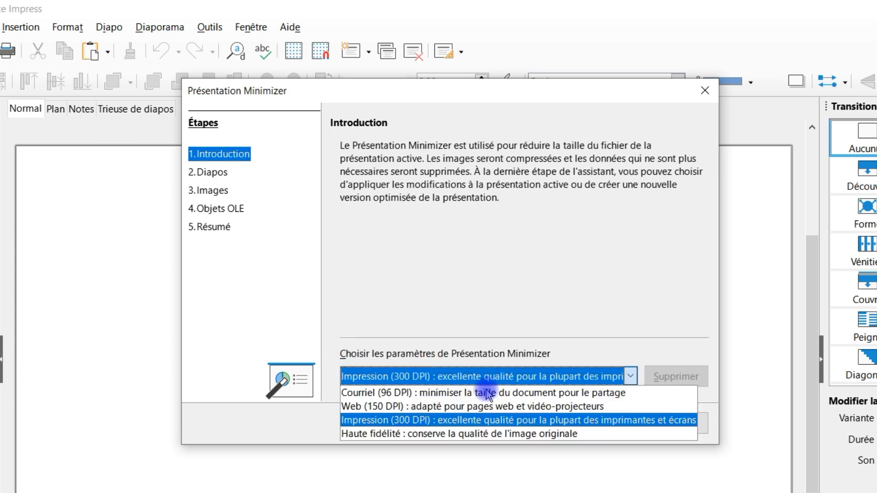
left_click(407, 420)
left_click(479, 425)
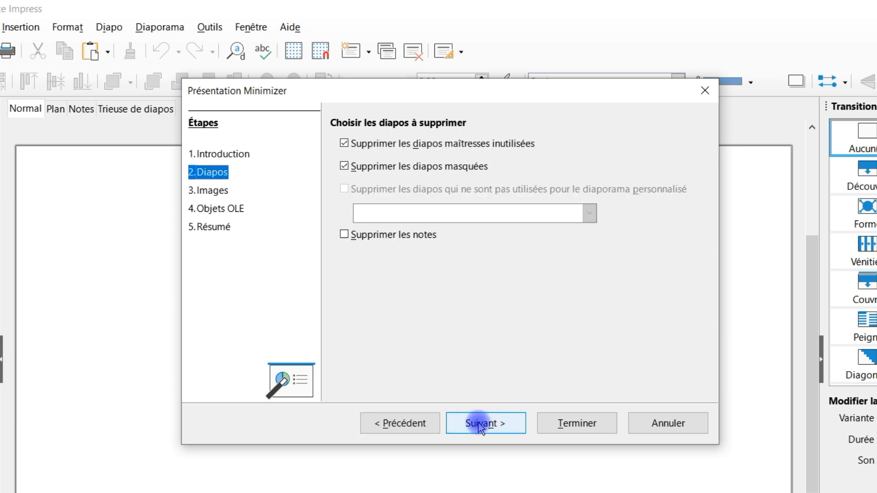
left_click(481, 425)
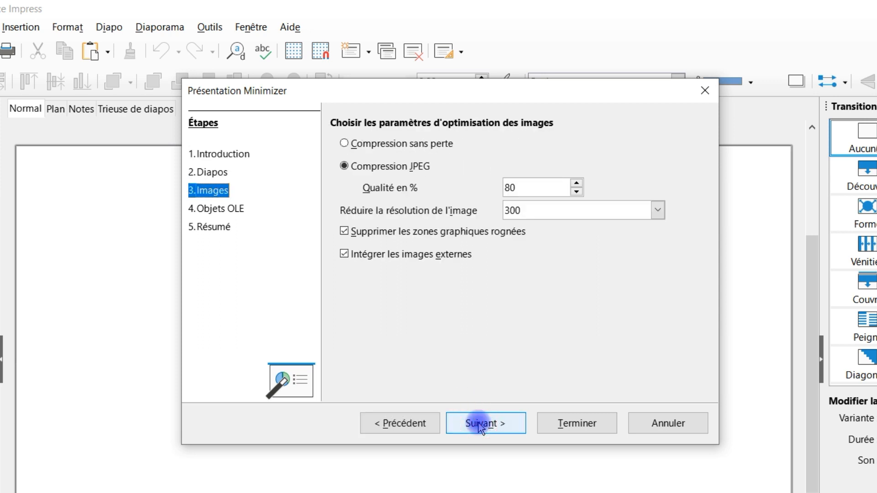
Keep the image optimization and OLE object settings, rechecking the image page, and advance the minimizer to its summary.
left_click(486, 426)
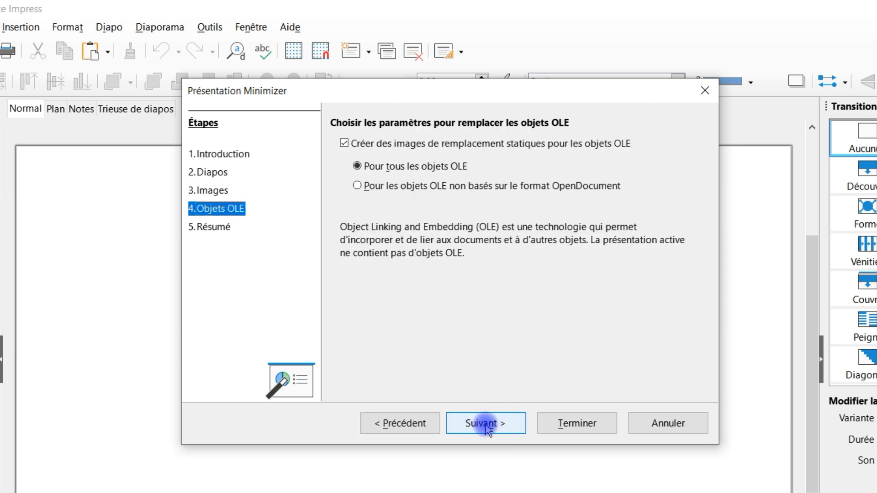
left_click(398, 423)
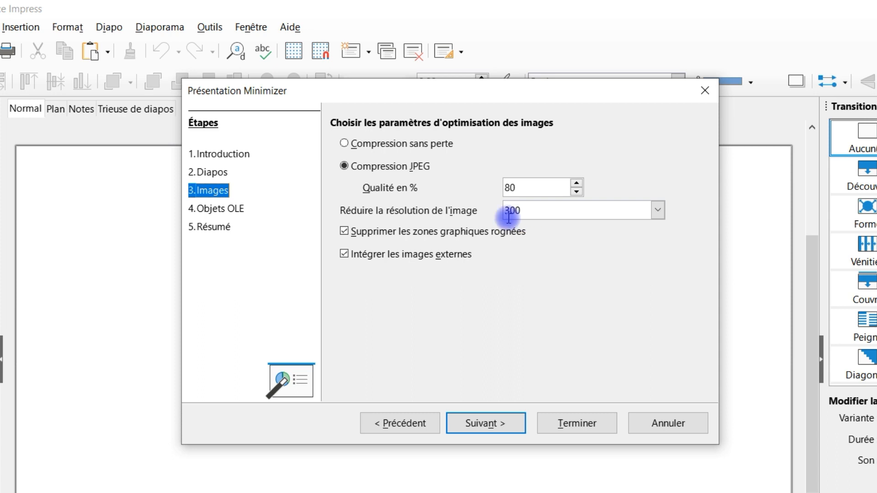
left_click(484, 420)
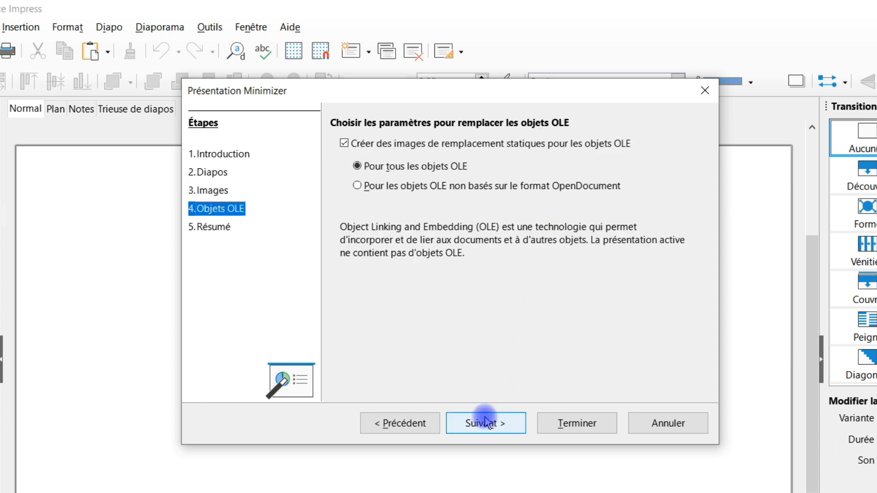
left_click(486, 422)
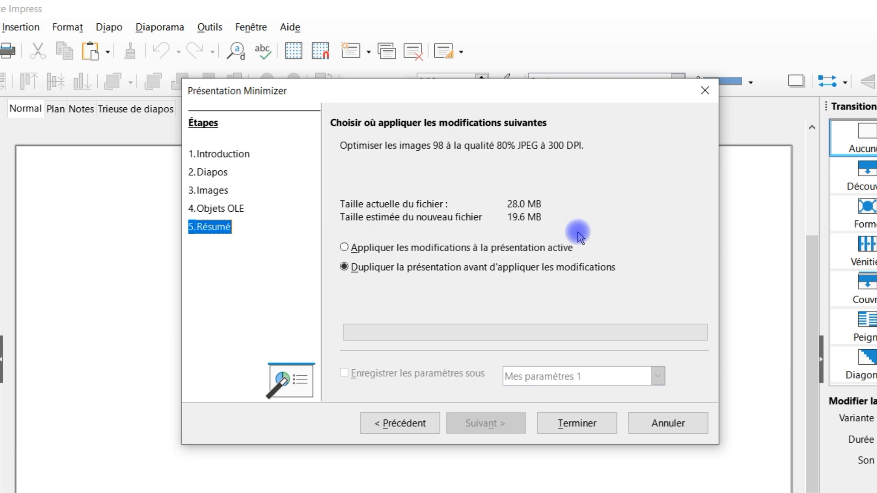
Finish the wizard and save the duplicate as "Paris du futur (réduite pour impression).odp" in the Paris folder.
left_click(579, 429)
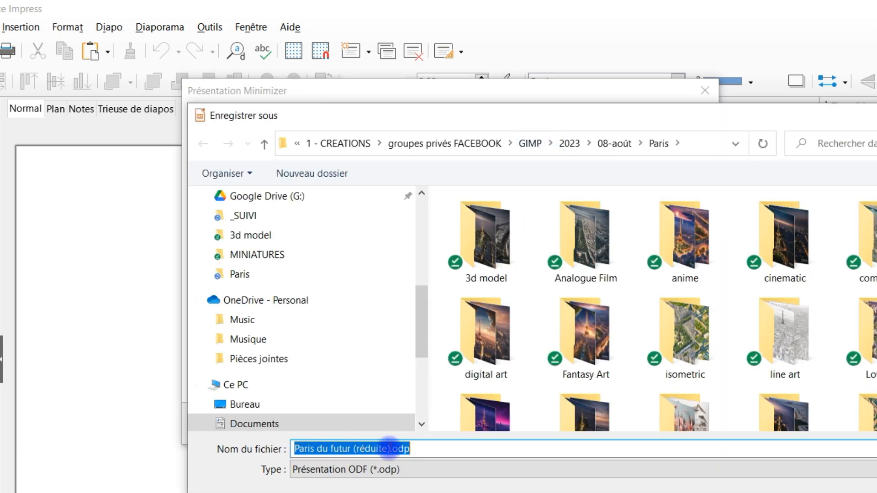
left_click(389, 449)
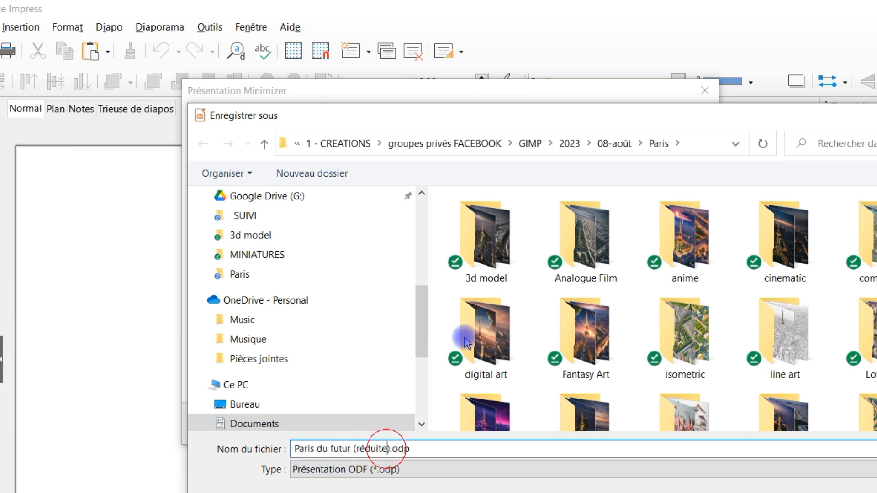
type("pour impression")
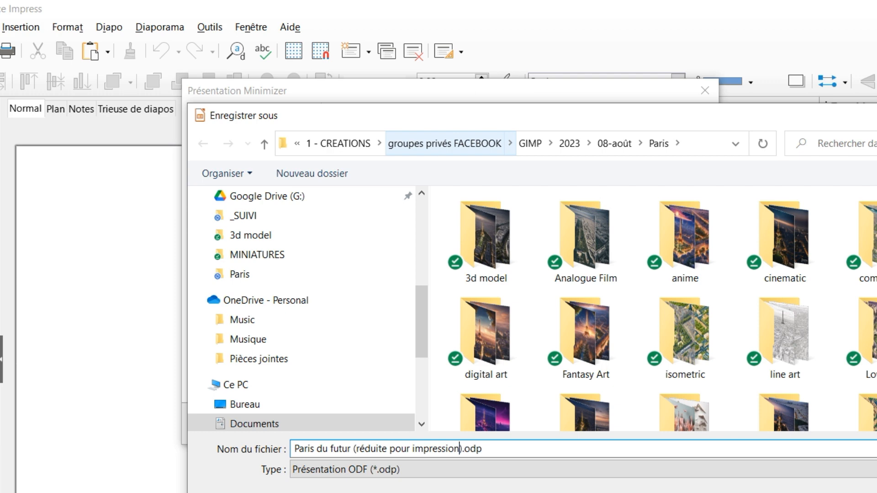
left_click(871, 491)
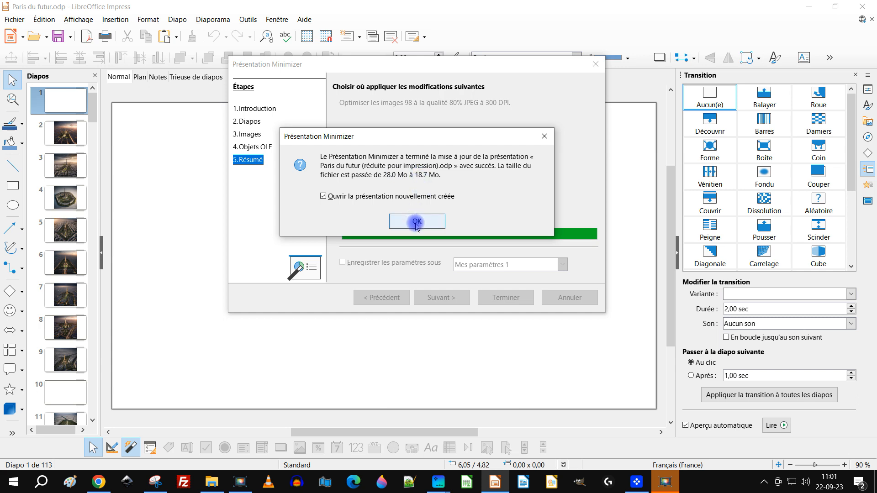
Disable opening the newly created presentation, dismiss the completion message, and switch to File Explorer to compare the file sizes.
left_click(364, 198)
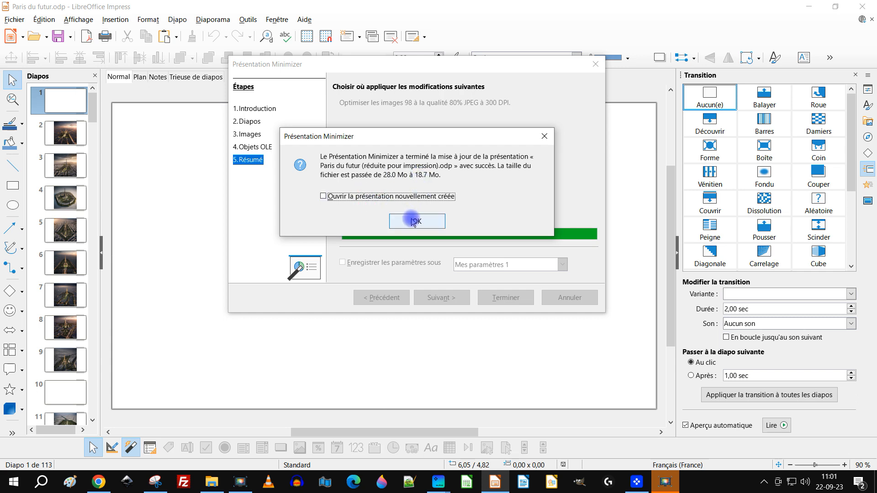
left_click(414, 222)
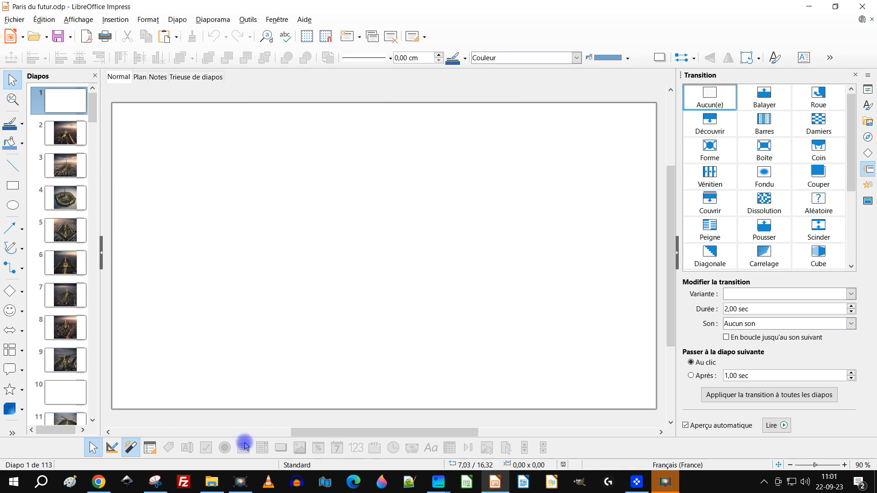
left_click(211, 482)
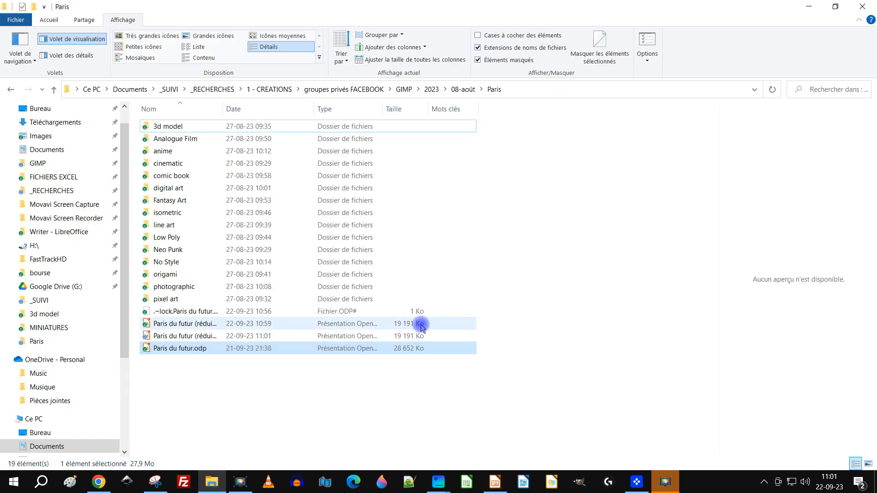
Return to Paris du futur.odp in LibreOffice Impress and restart the Réduire la présentation wizard with the "Web (150 DPI)" preset.
left_click(494, 482)
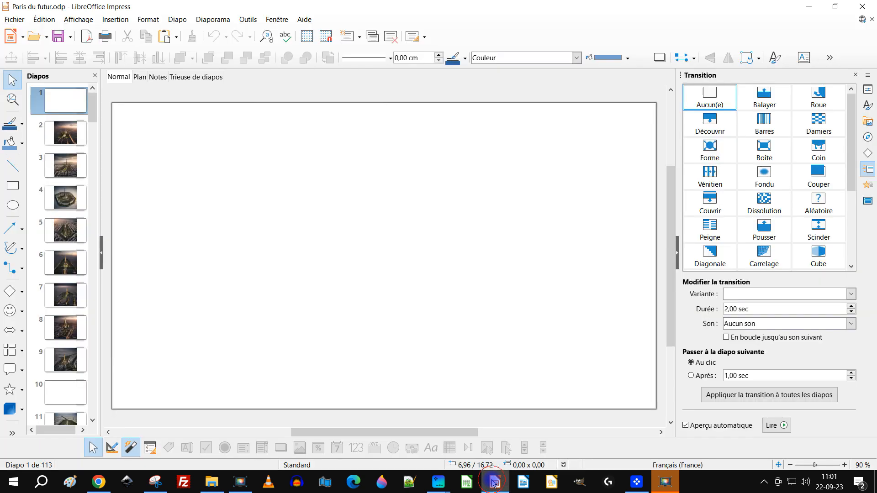
left_click(202, 20)
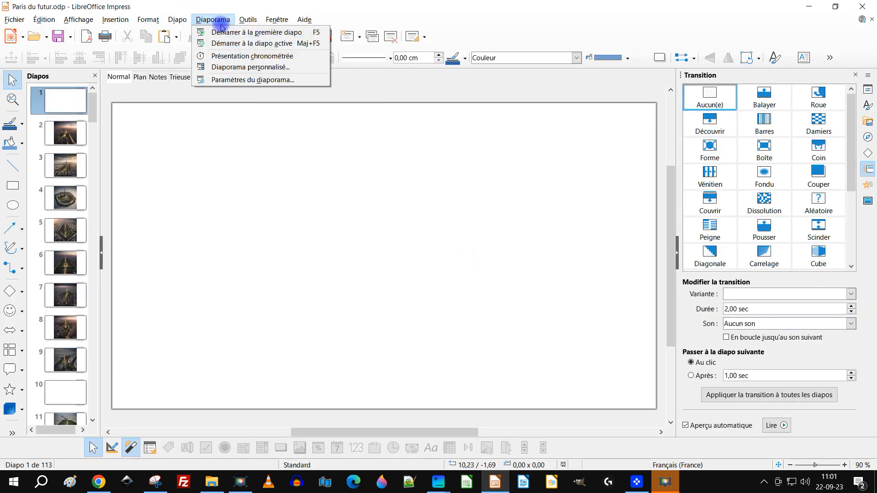
left_click(248, 20)
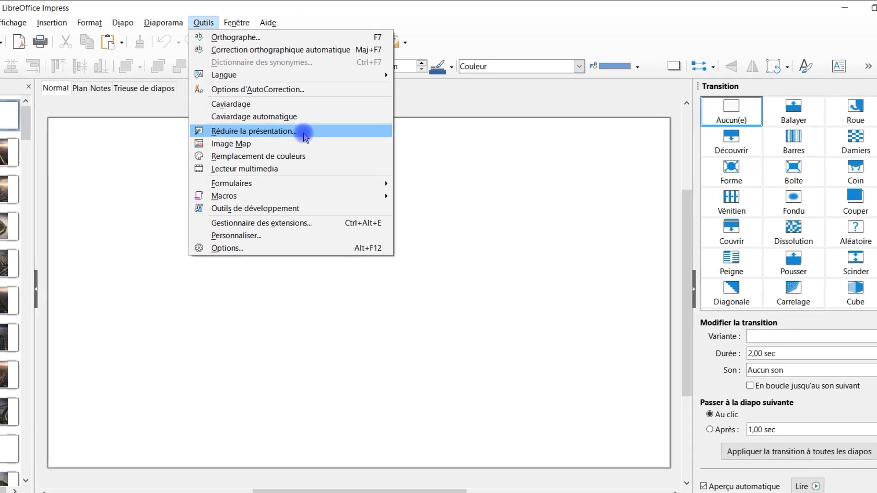
left_click(326, 119)
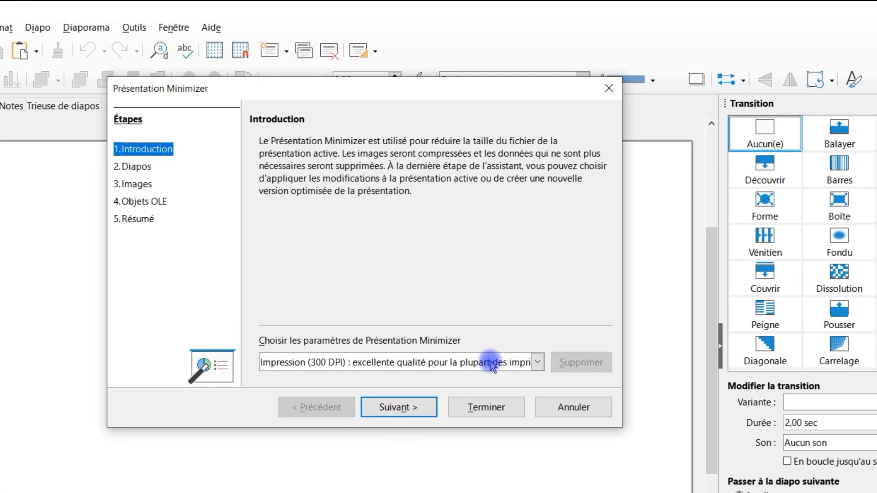
left_click(537, 362)
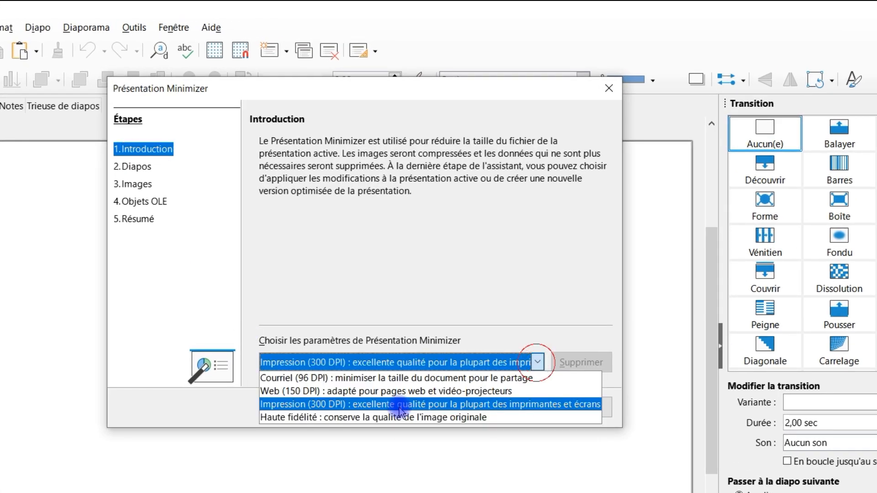
left_click(274, 391)
Keep the preset's slide deletion, image and OLE object settings and advance through them to the wizard's summary.
left_click(387, 407)
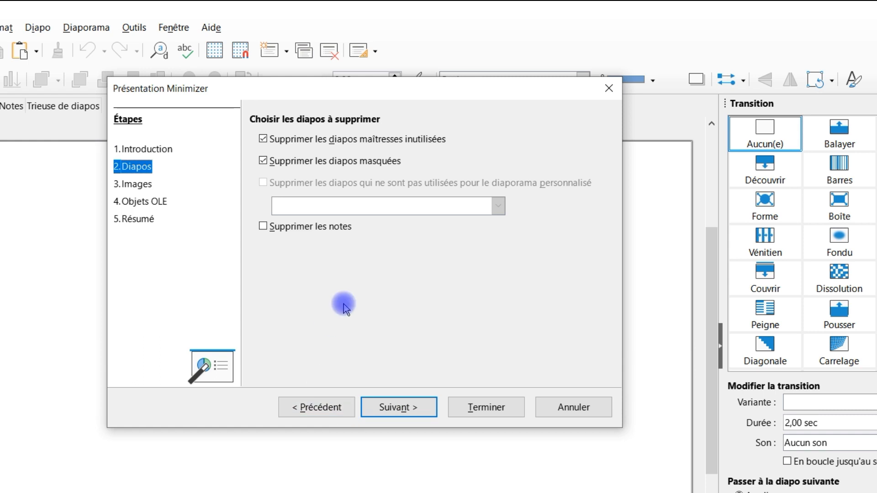
left_click(391, 406)
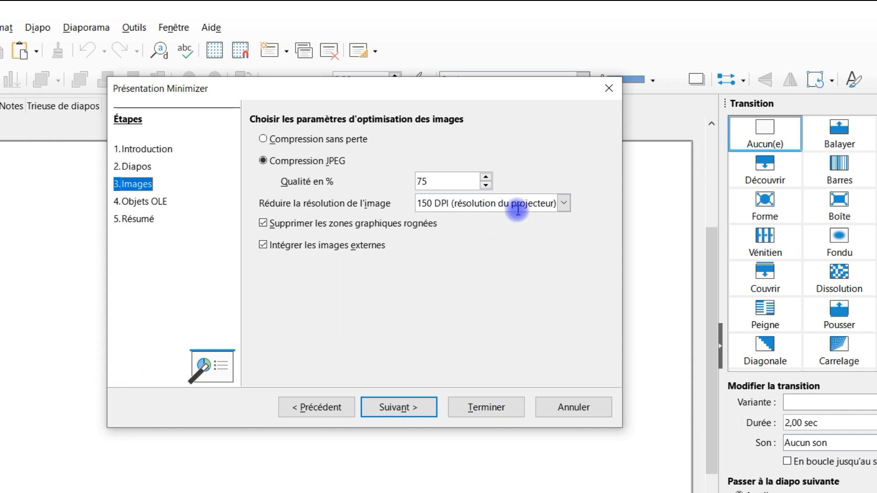
left_click(398, 411)
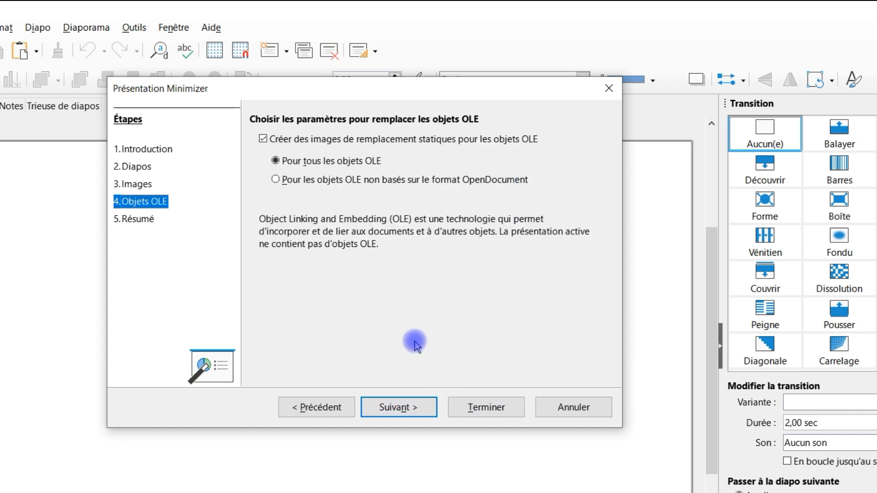
left_click(400, 409)
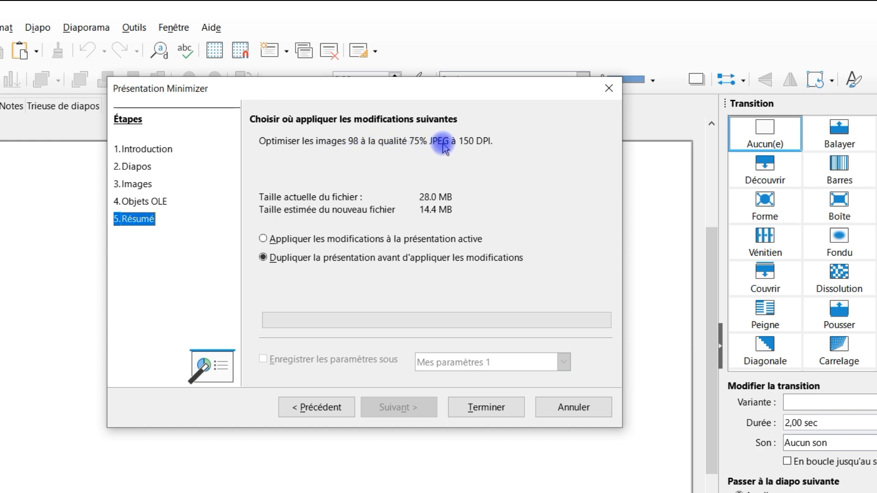
Finish the wizard and save the duplicate as "Paris du futur (réduite pour projection).odp" in the Paris folder.
left_click(487, 407)
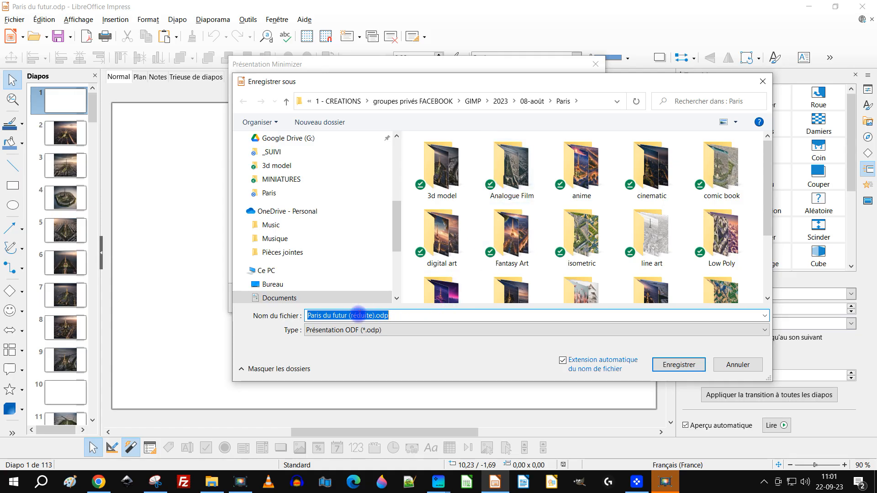
left_click(369, 314)
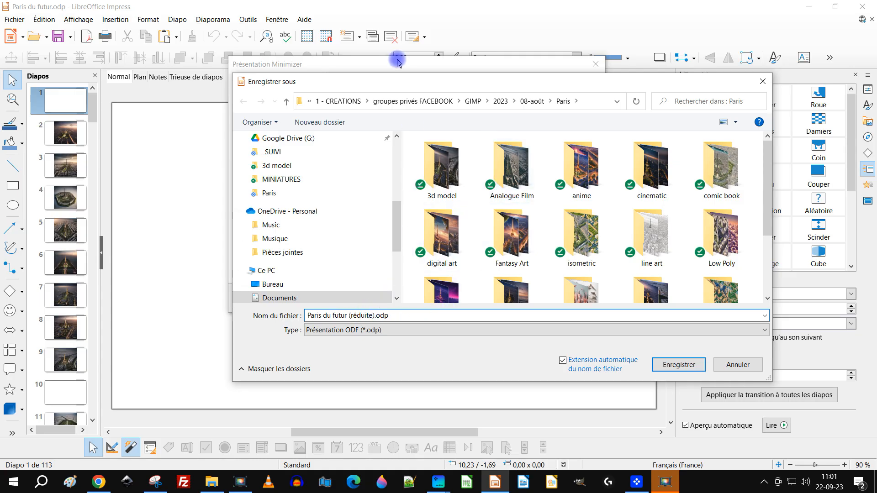
type("pour ")
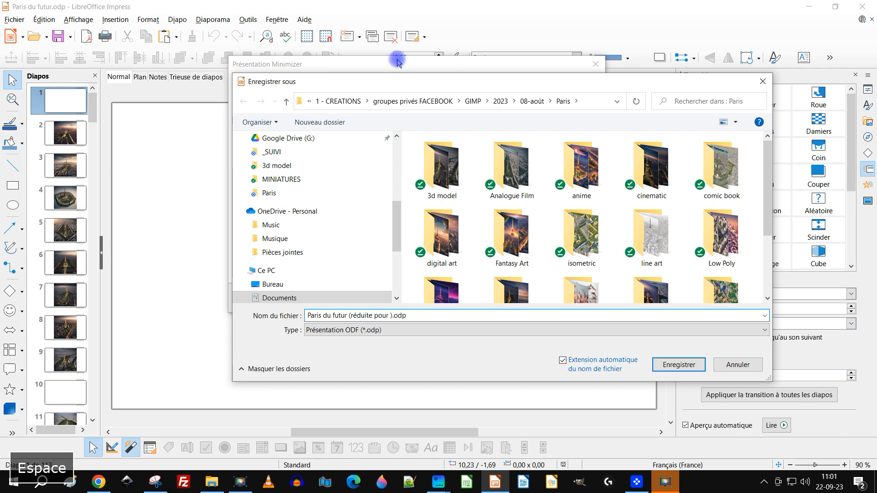
type("pr")
type("oject")
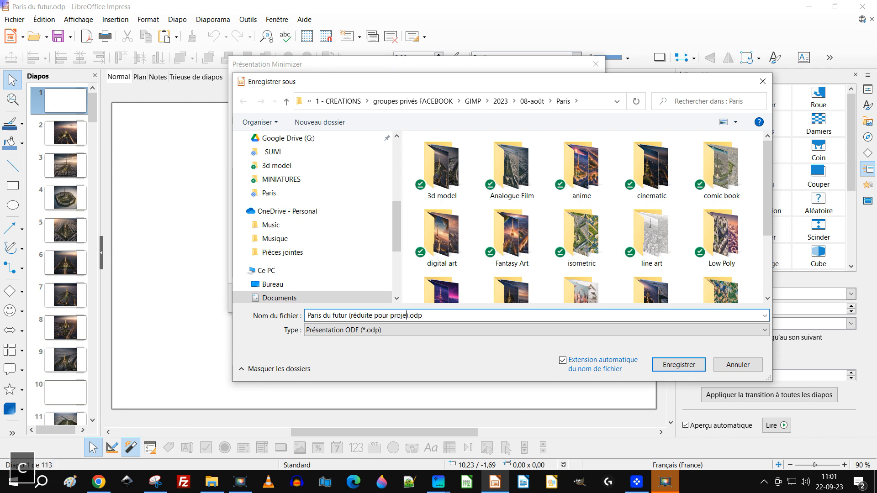
type("ion")
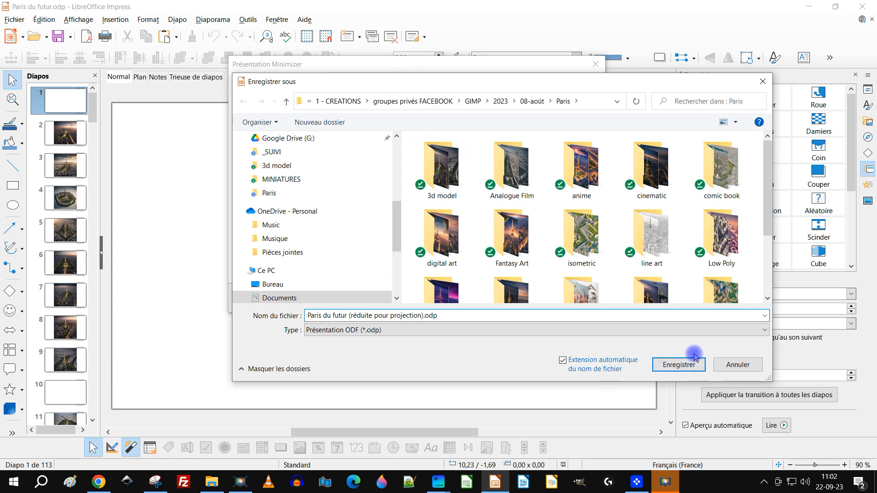
left_click_drag(769, 229, 765, 289)
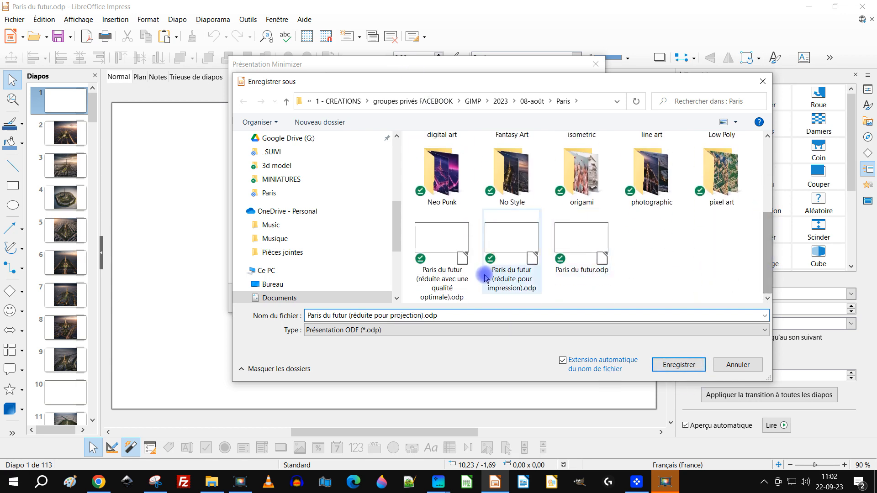
left_click(679, 365)
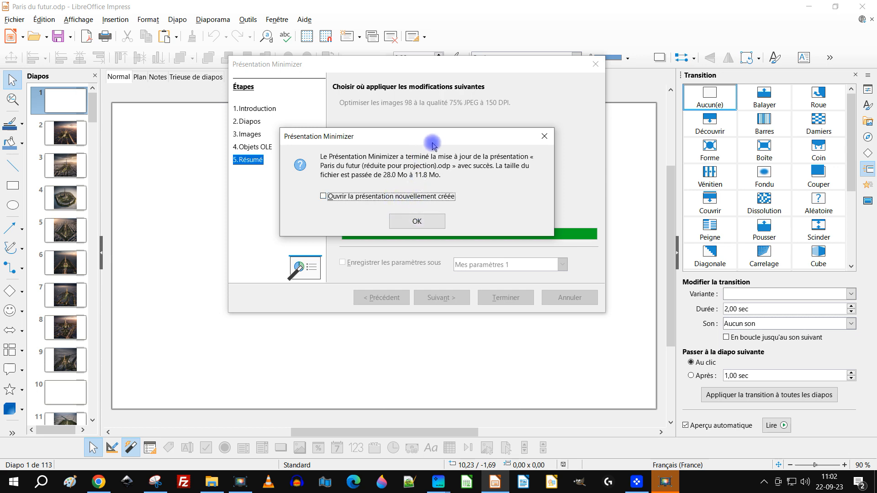
Move aside and dismiss the completion message, then switch to File Explorer and widen the Nom column to compare the presentations' sizes.
left_click_drag(451, 143, 491, 179)
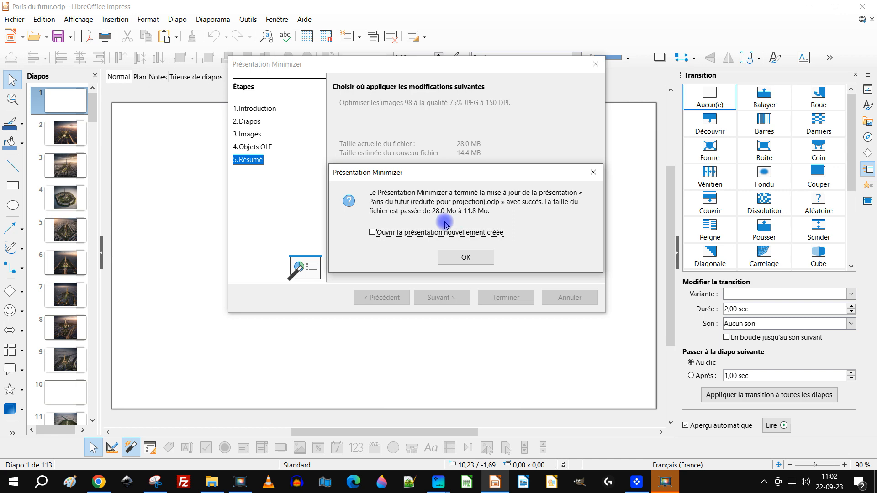
left_click(451, 251)
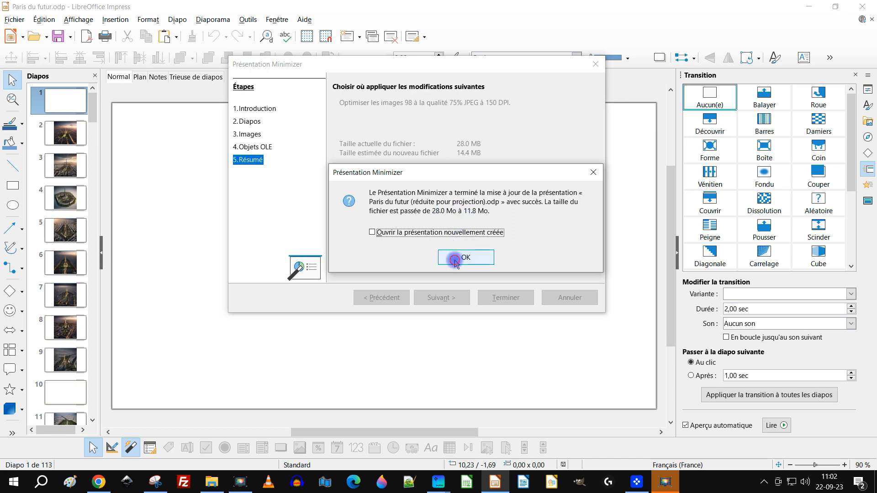
left_click(212, 482)
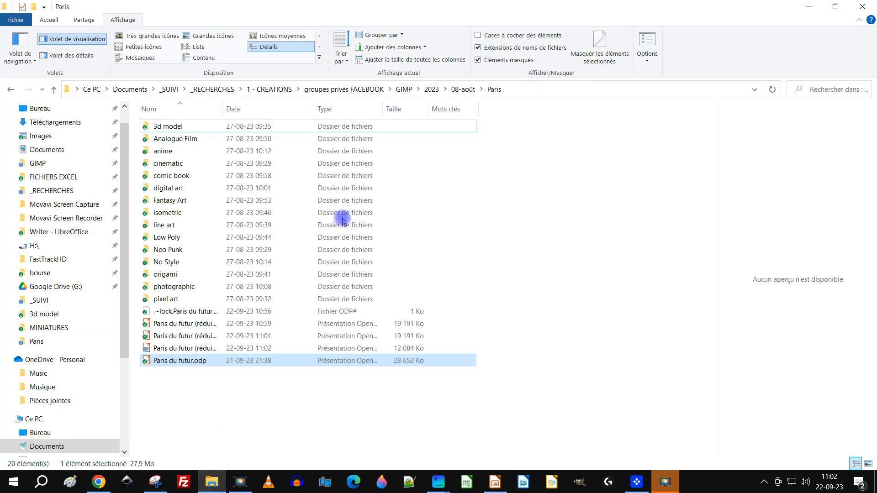
left_click_drag(223, 111, 332, 112)
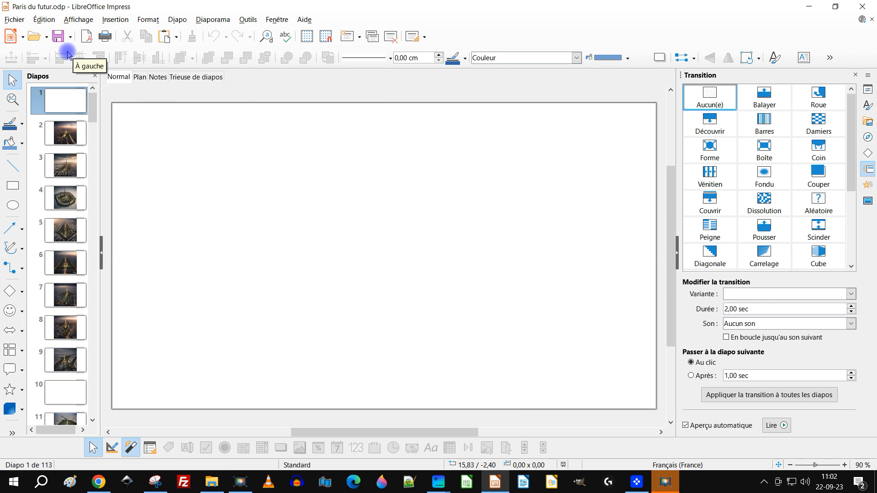
Return to Paris du futur.odp in LibreOffice Impress and restart the Réduire la présentation wizard with the "Courriel (96 DPI)" preset.
left_click(254, 21)
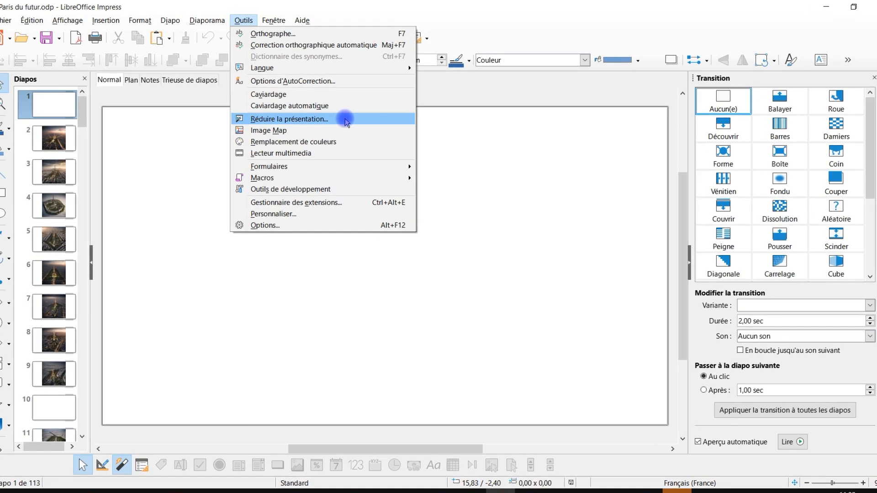
left_click(345, 116)
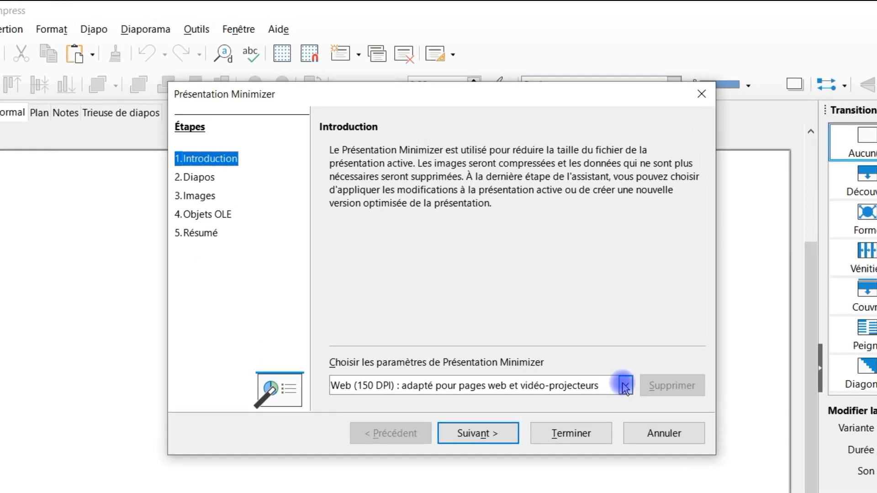
left_click(625, 388)
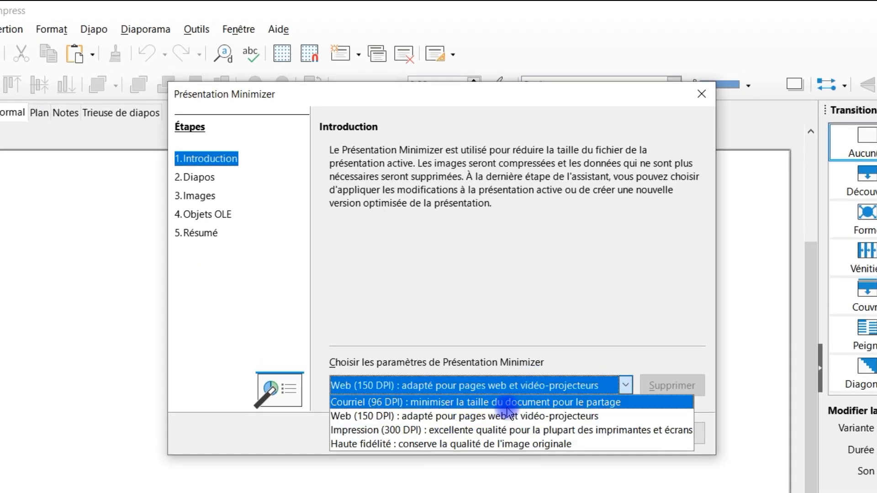
left_click(451, 403)
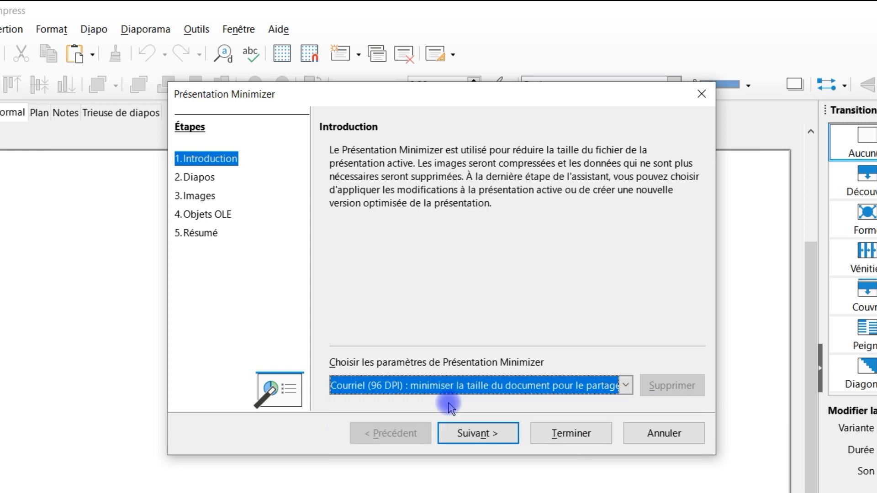
Keep the e-mail preset's slide deletion, 70% JPEG at 96 DPI and OLE object settings, advancing through them to the summary.
left_click(488, 438)
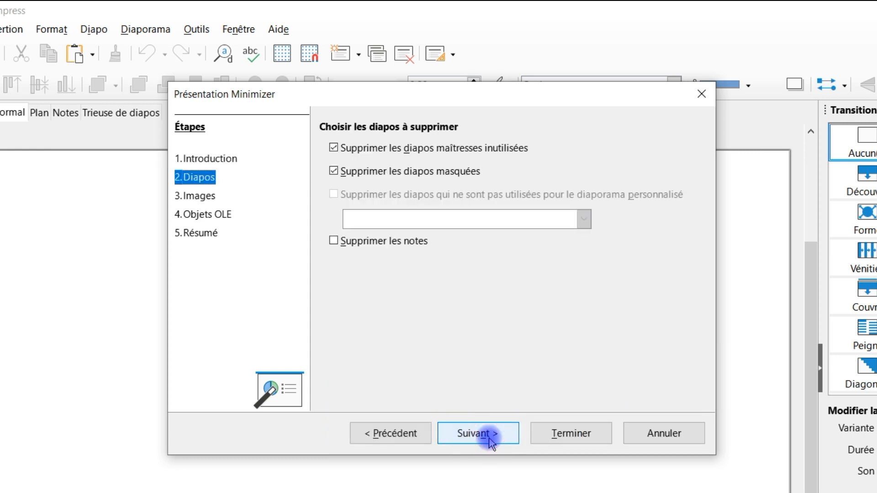
left_click(490, 439)
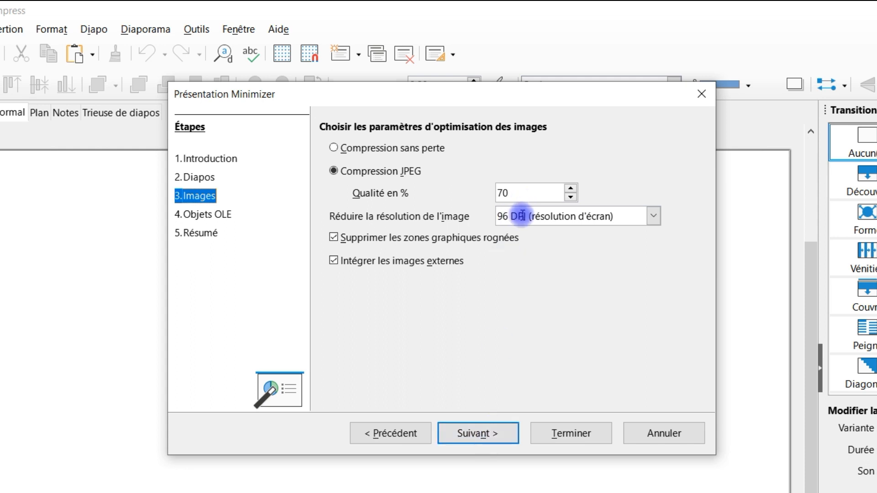
left_click(498, 440)
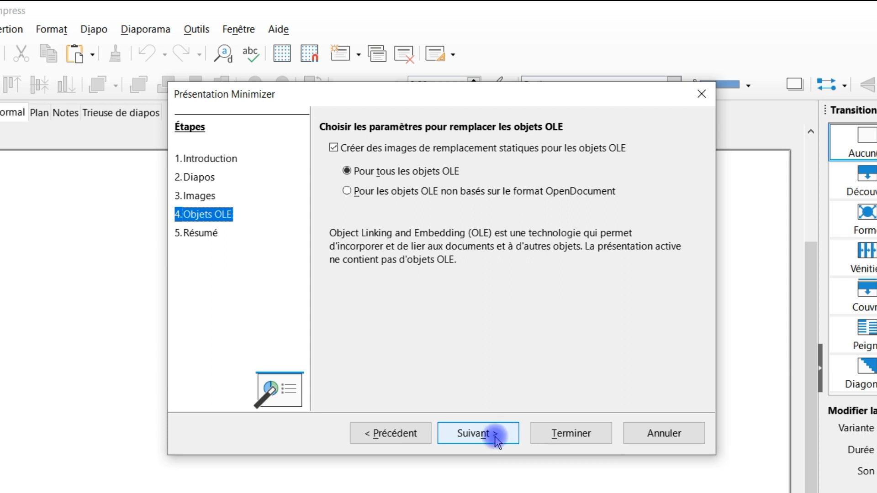
left_click(491, 441)
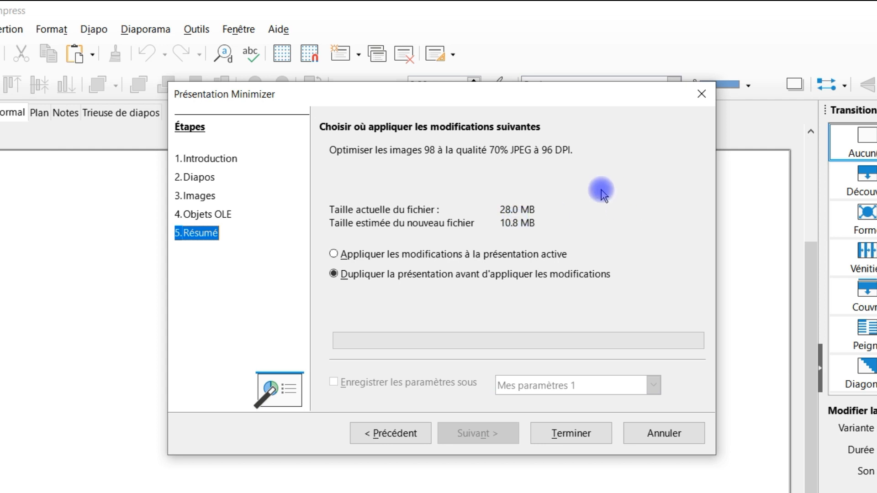
Finish the wizard and save the duplicate as "Paris du futur (réduite pour messagerie).odp" in the Paris folder.
left_click(570, 434)
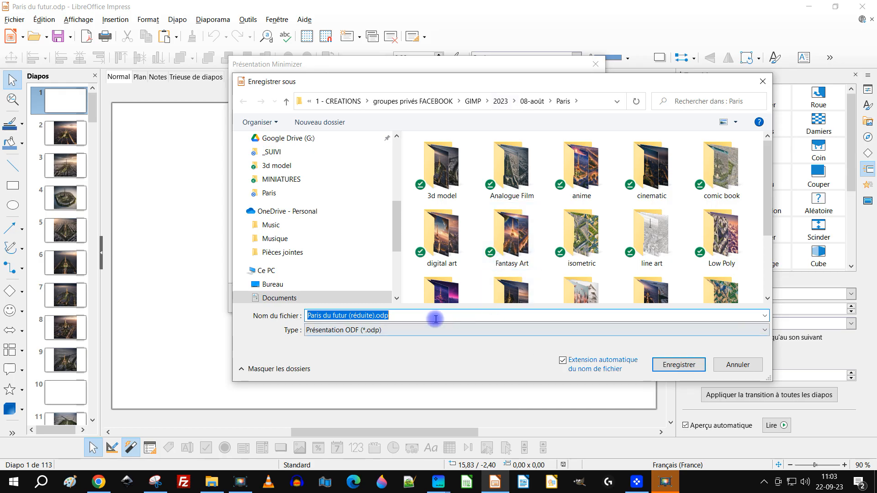
left_click(369, 315)
key("Right")
type("pour me")
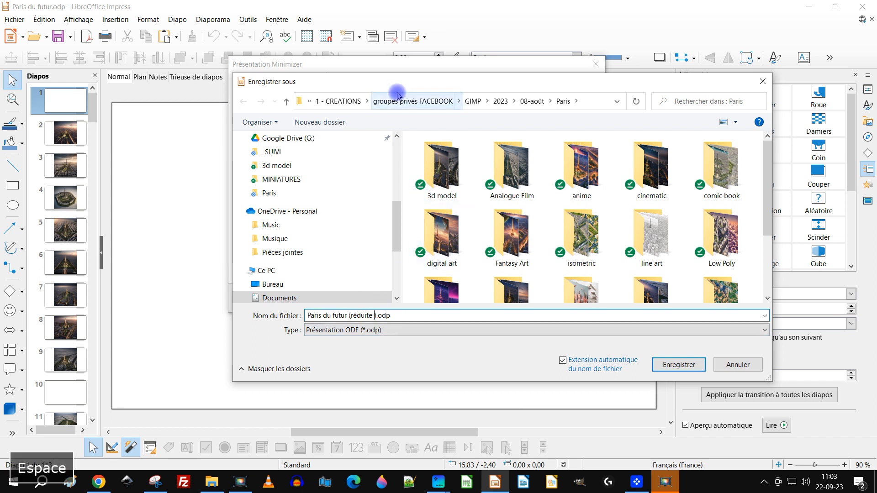
type("ssagerie")
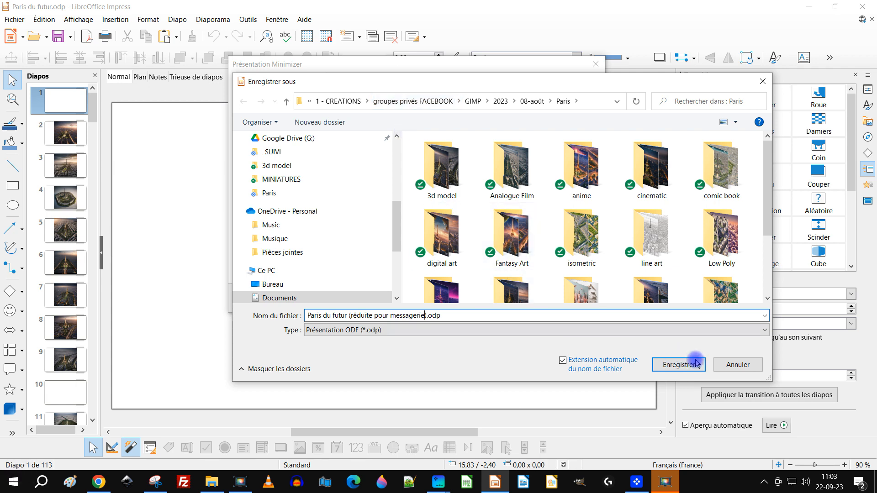
left_click(693, 365)
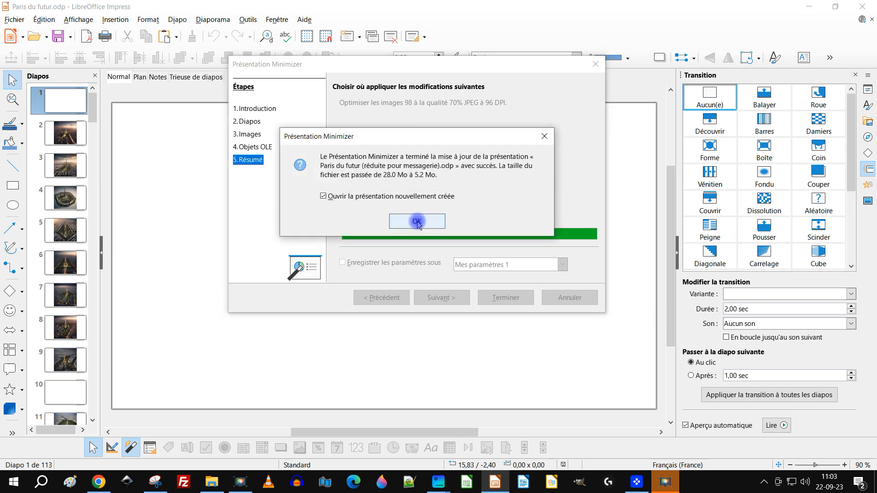
Dismiss the completion message without opening the new presentation, and select the messagerie copy in File Explorer to check its size.
left_click(324, 197)
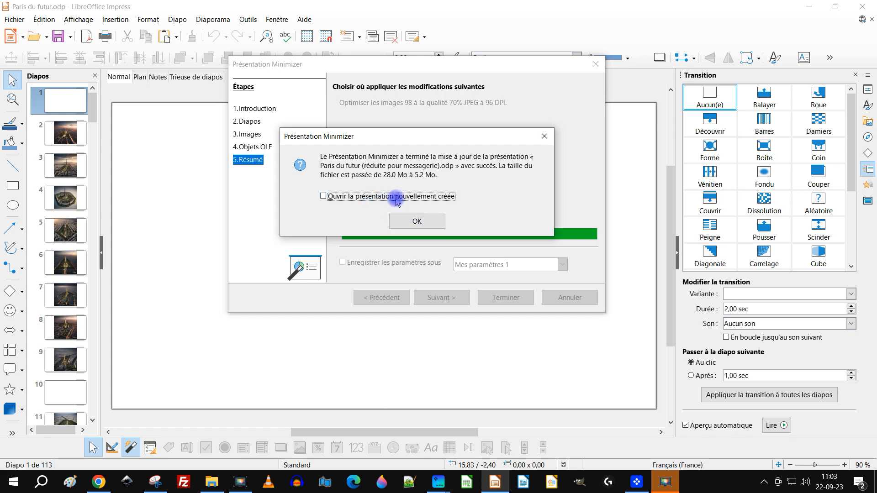
left_click(407, 221)
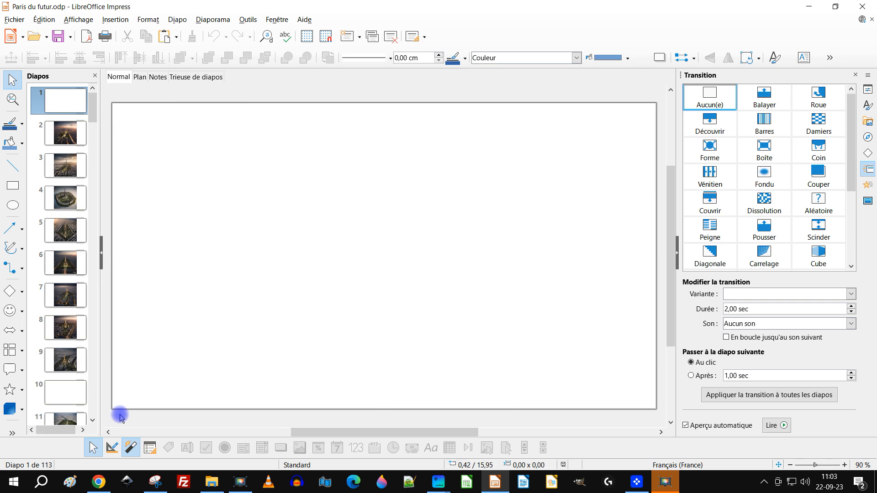
left_click(214, 482)
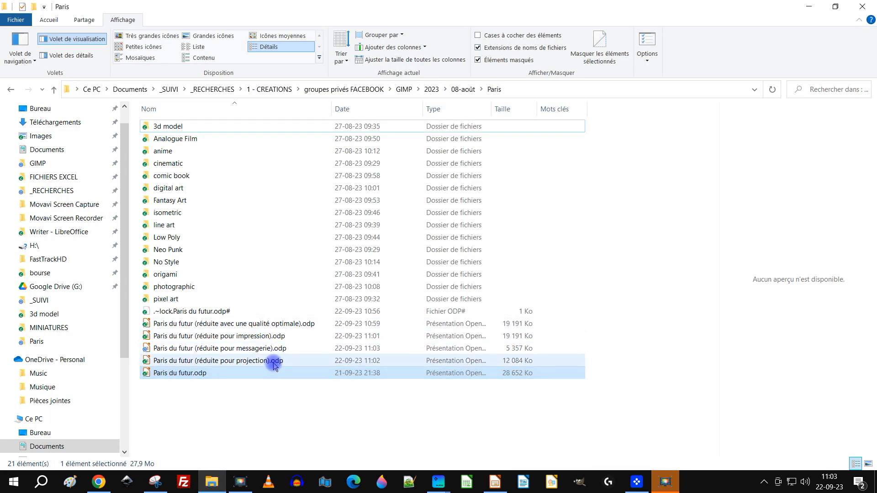
left_click(276, 352)
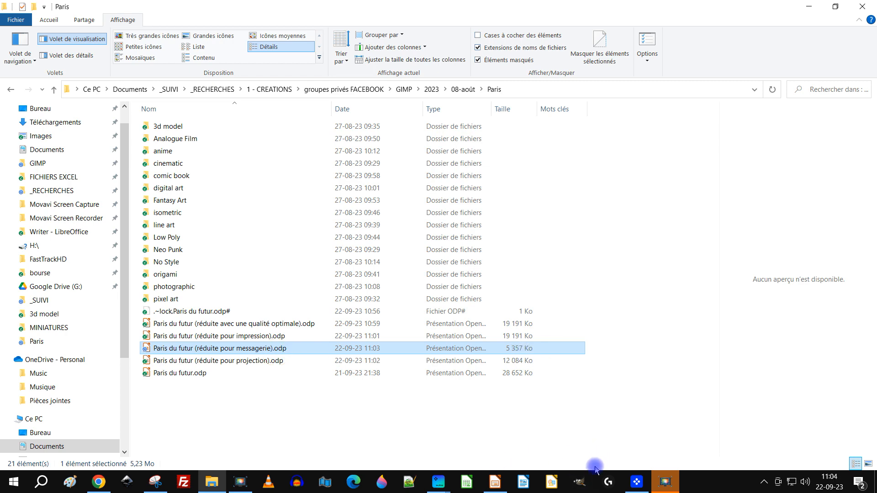
Return to Paris du futur.odp in LibreOffice Impress, restart Réduire la présentation with the Courriel (96 DPI) preset and advance to the image settings.
left_click(504, 483)
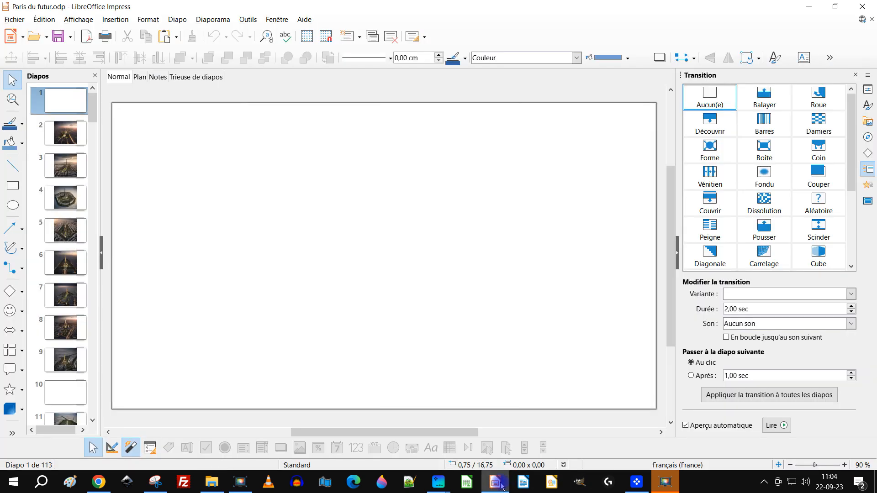
left_click(203, 20)
mouse_move(248, 20)
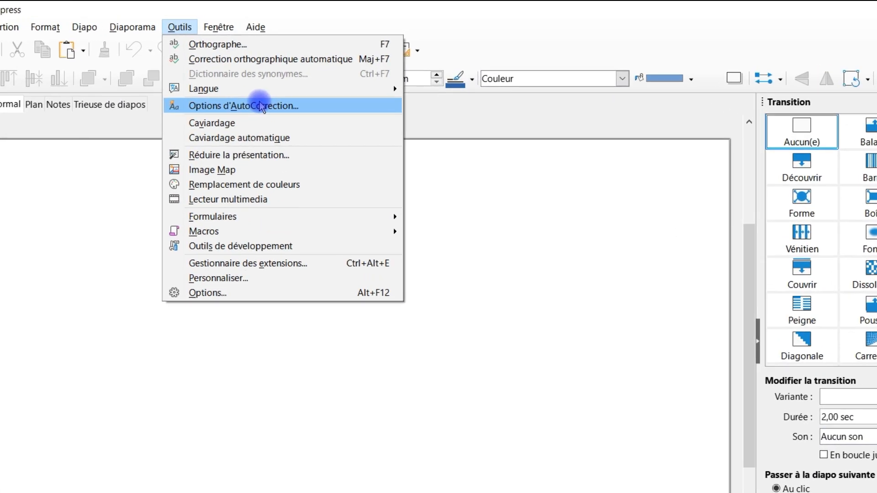
left_click(263, 158)
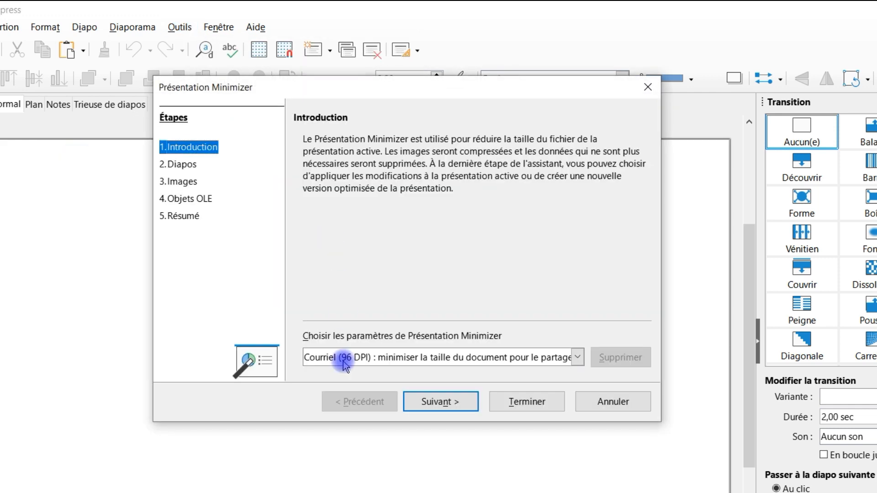
left_click(437, 404)
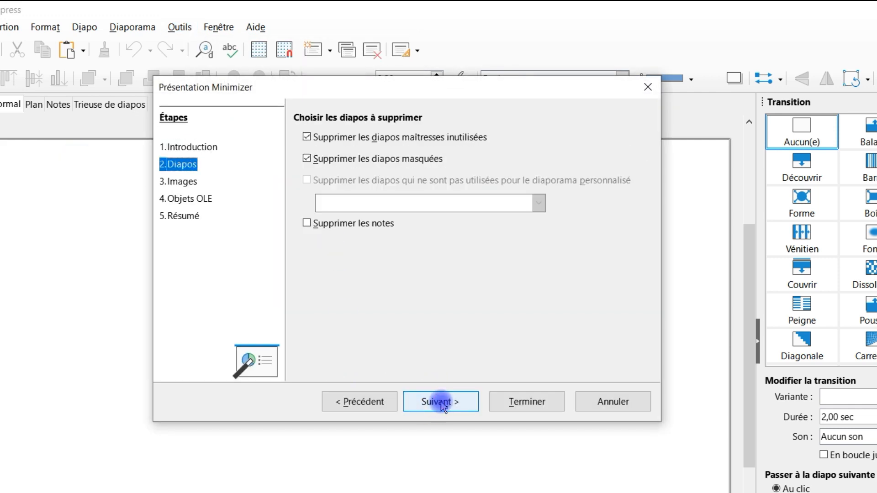
left_click(441, 404)
Set the JPEG compression quality to 45%, keep the 96 DPI resolution and OLE settings, and advance to the summary.
double_click(464, 178)
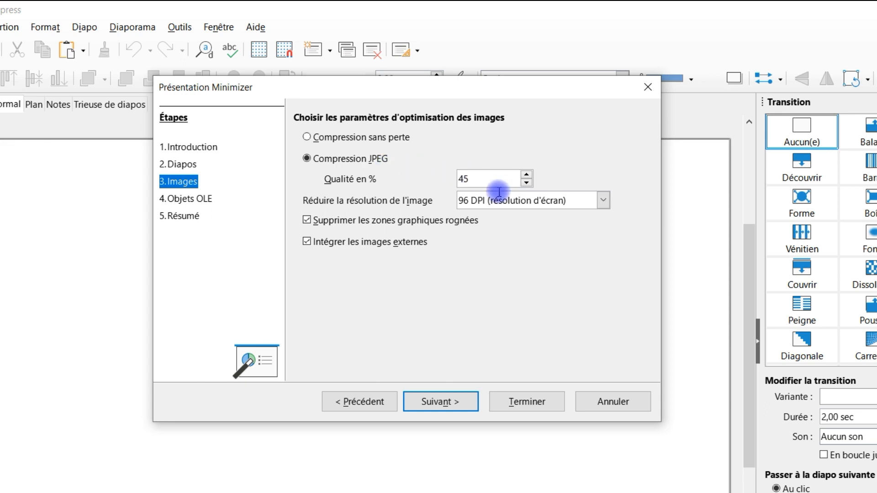
left_click(603, 201)
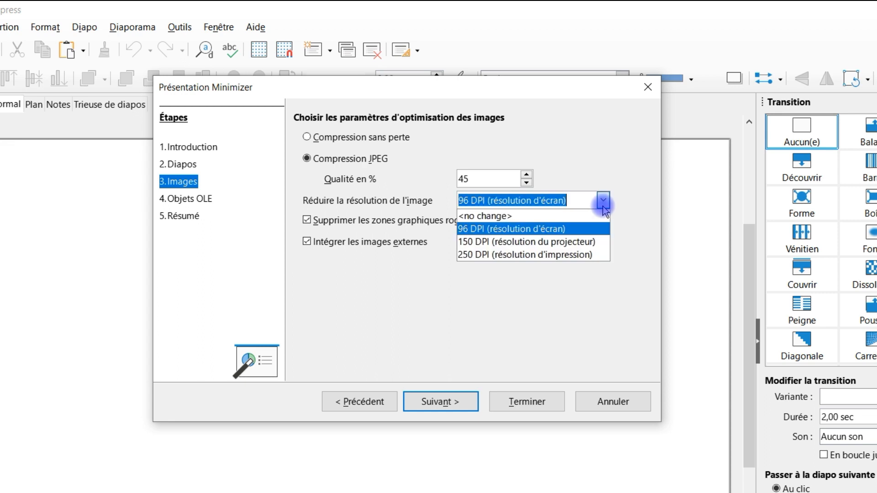
left_click(635, 160)
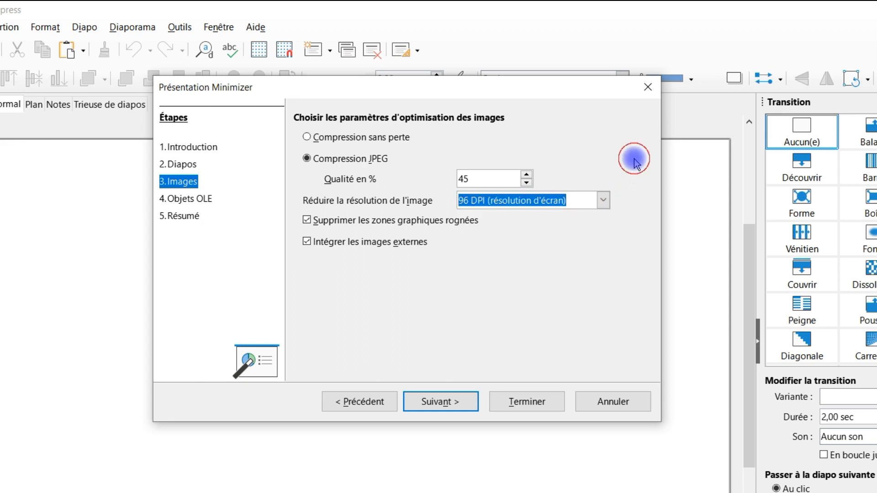
left_click(445, 403)
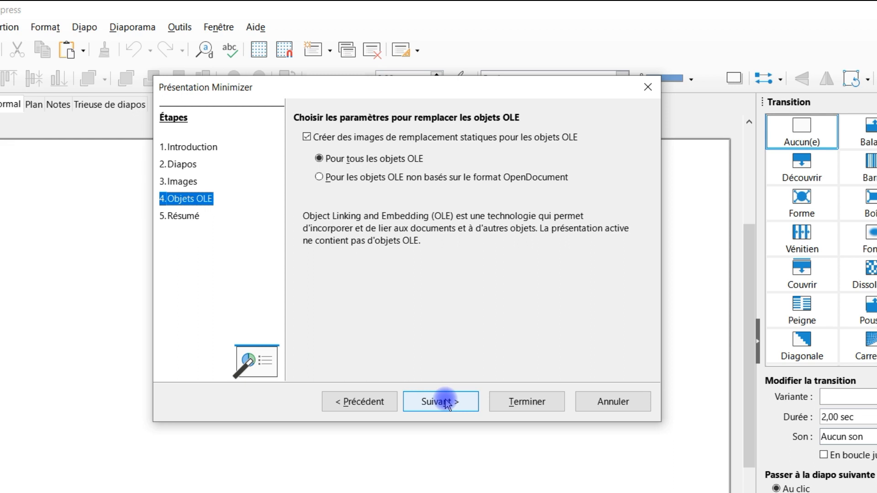
left_click(445, 403)
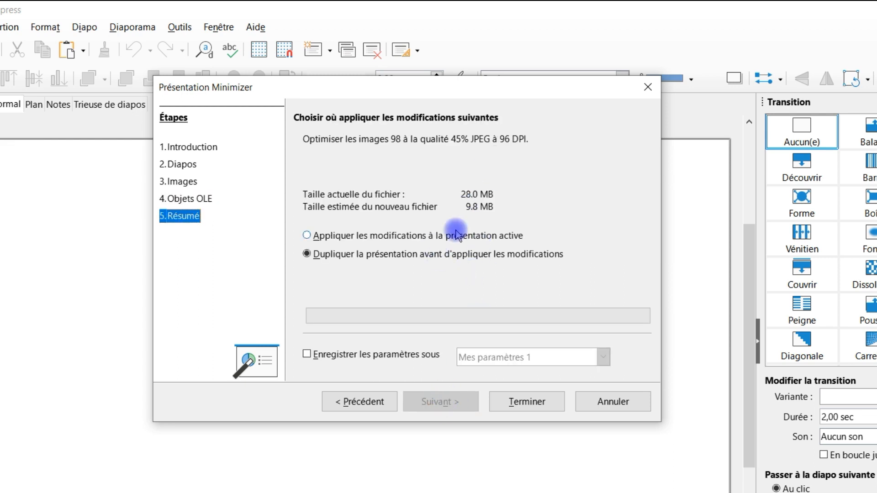
Finish the wizard and save the duplicate as "Paris du futur (réduite personnalisée).odp" in the Paris folder.
left_click(529, 403)
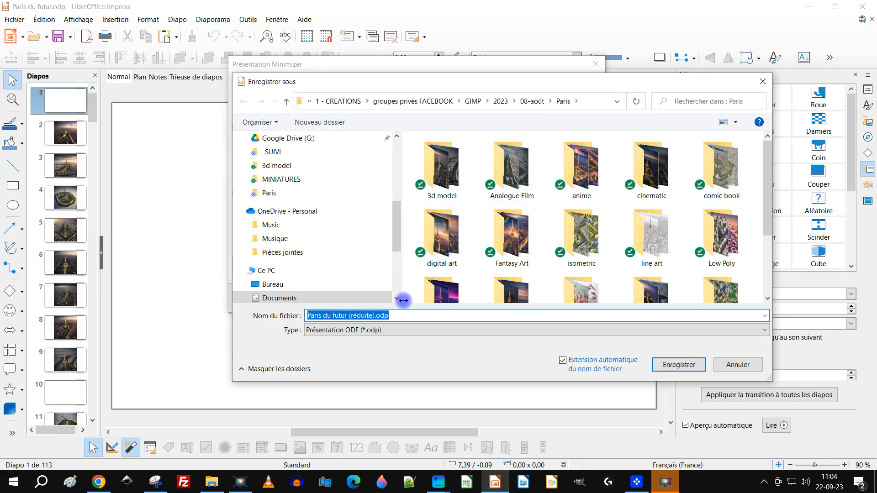
left_click(368, 314)
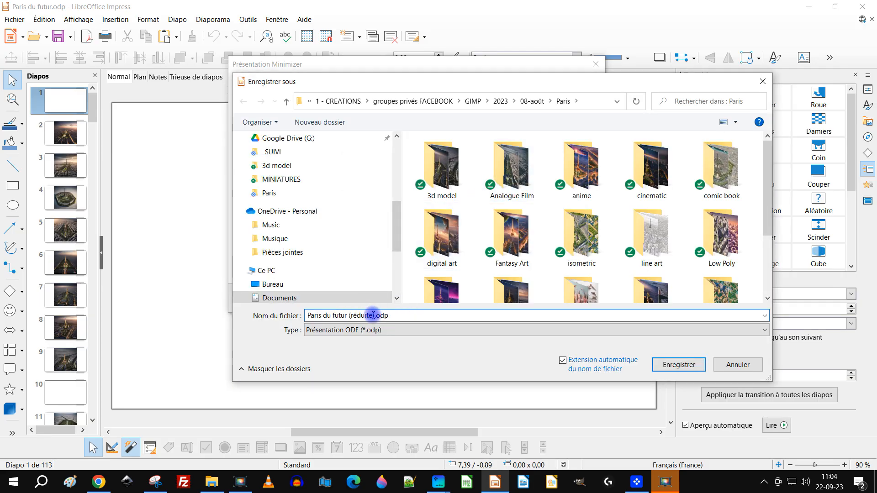
type("personna")
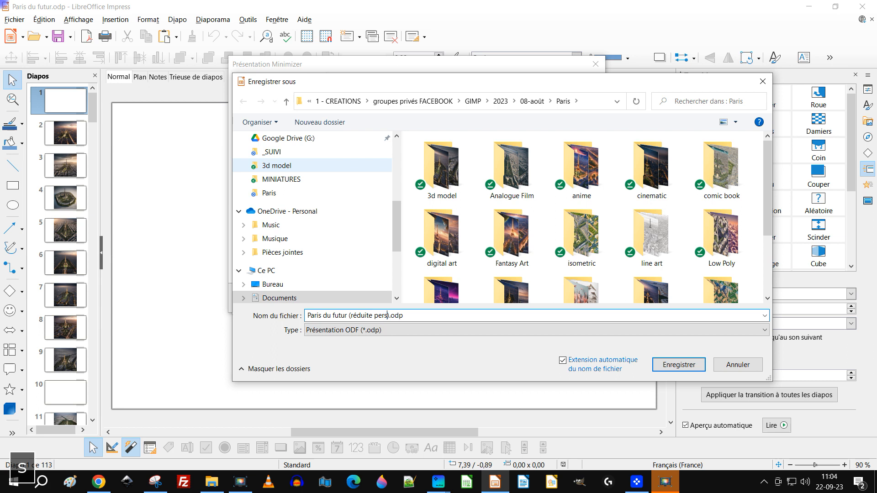
type("lisée")
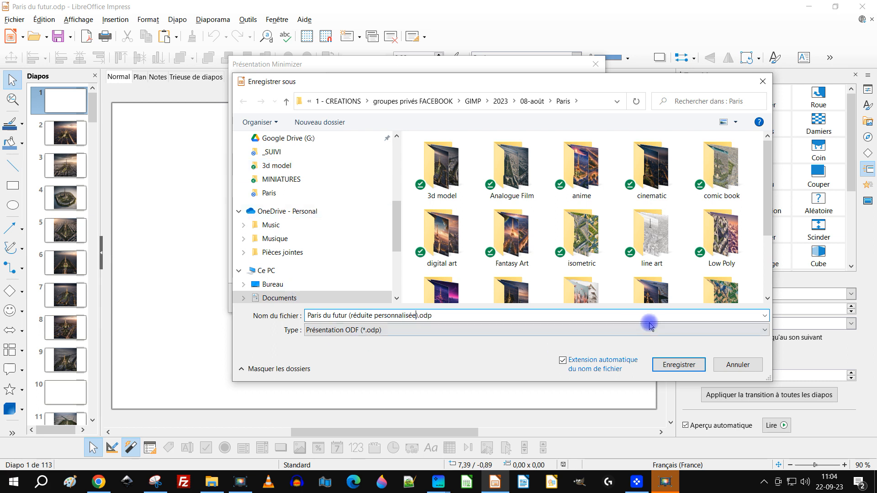
left_click(684, 365)
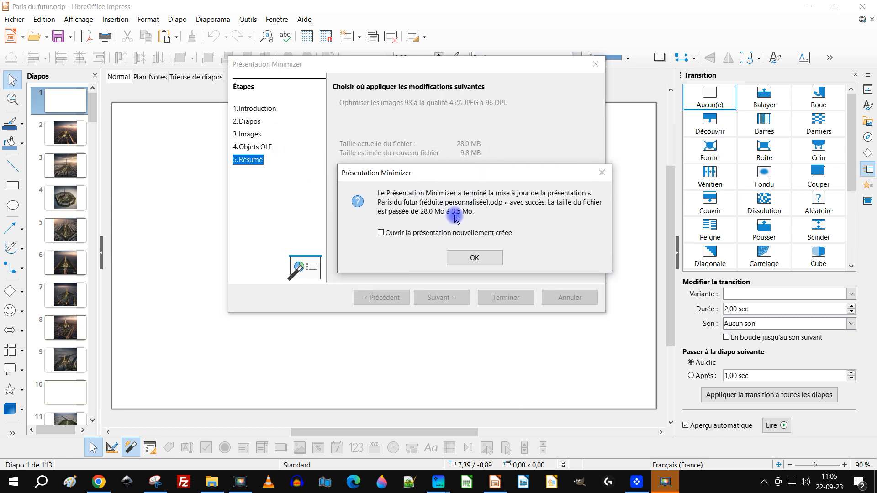
Dismiss the completion message, switch to File Explorer to check the size of "Paris du futur (réduite personnalisée).odp" and open that presentation.
left_click(464, 257)
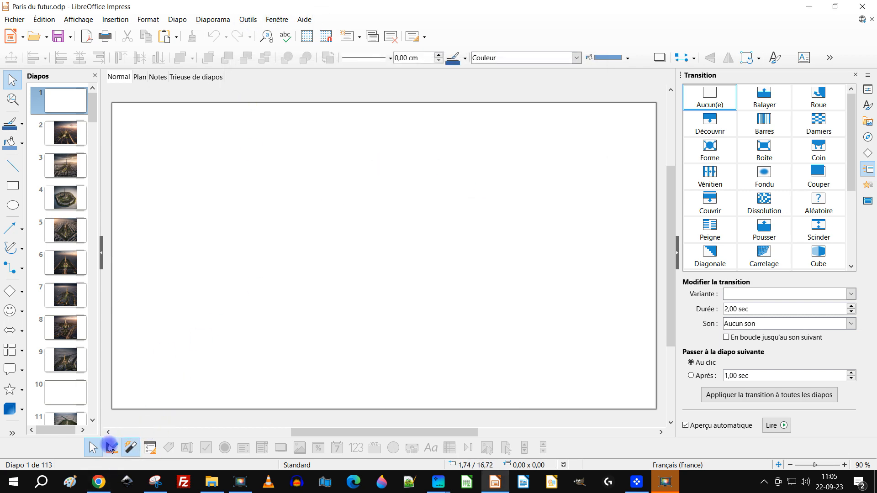
left_click(212, 482)
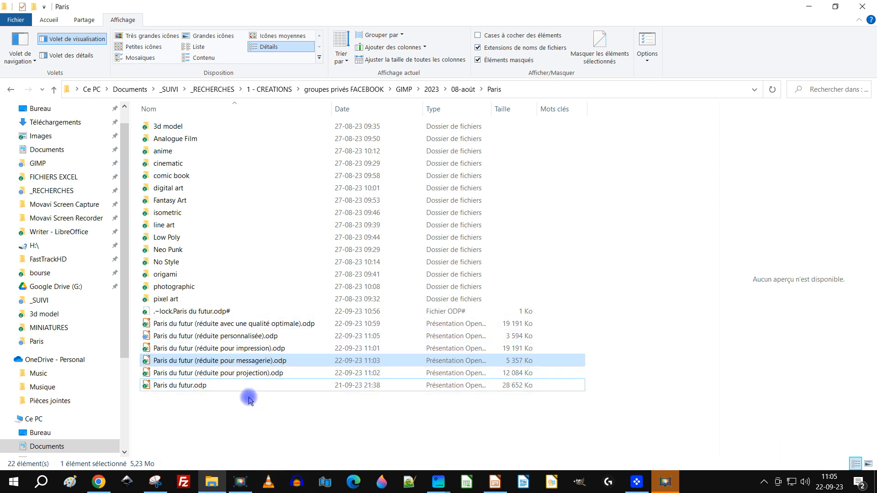
left_click(255, 336)
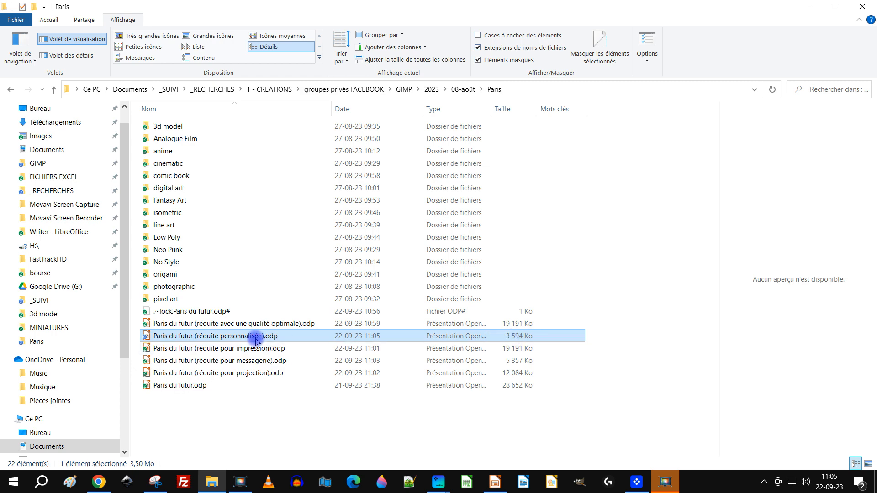
mouse_move(256, 341)
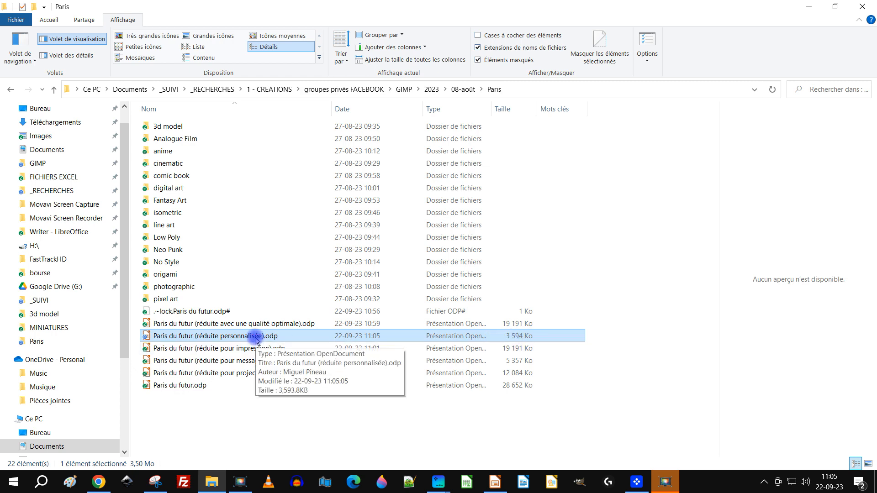
key("Return")
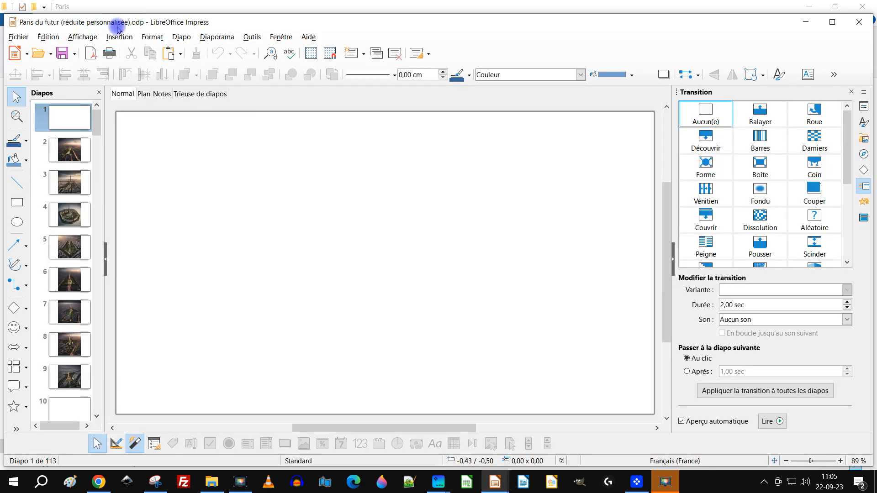
Run the custom copy's slideshow from the first slide through slide 15 to examine image quality, exit it and close the presentation.
left_click(66, 151)
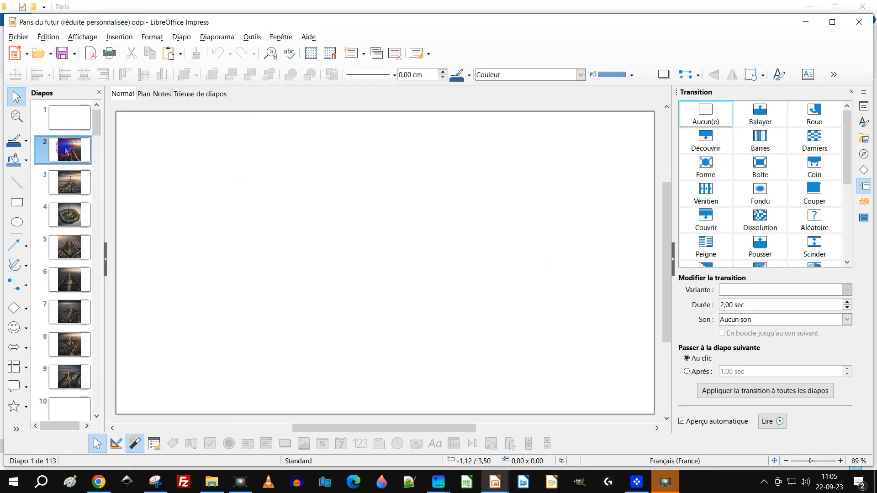
left_click(217, 37)
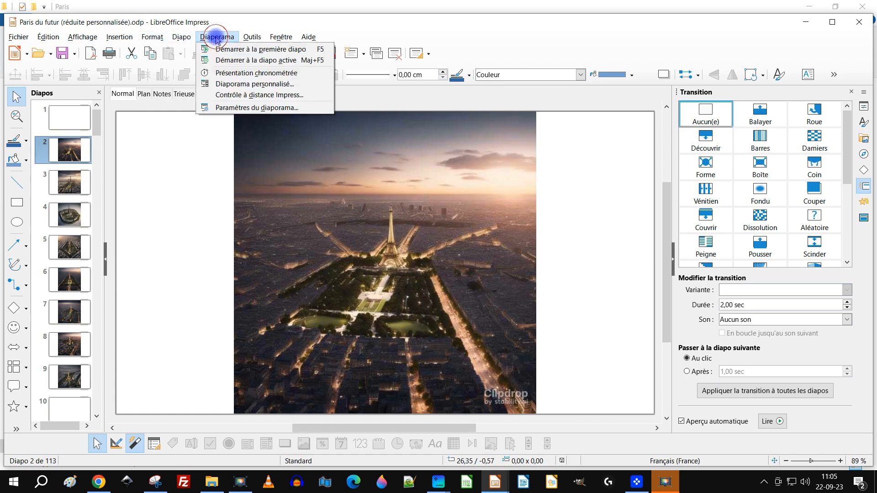
left_click(217, 50)
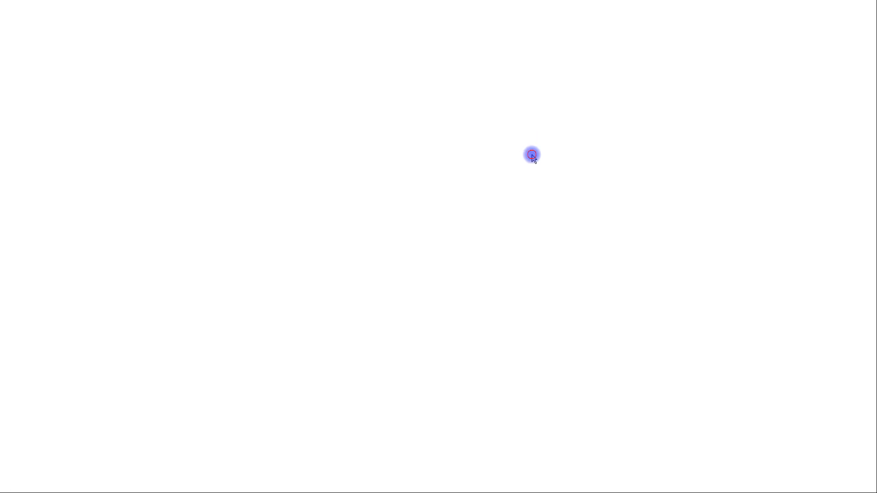
left_click(534, 158)
left_click(761, 224)
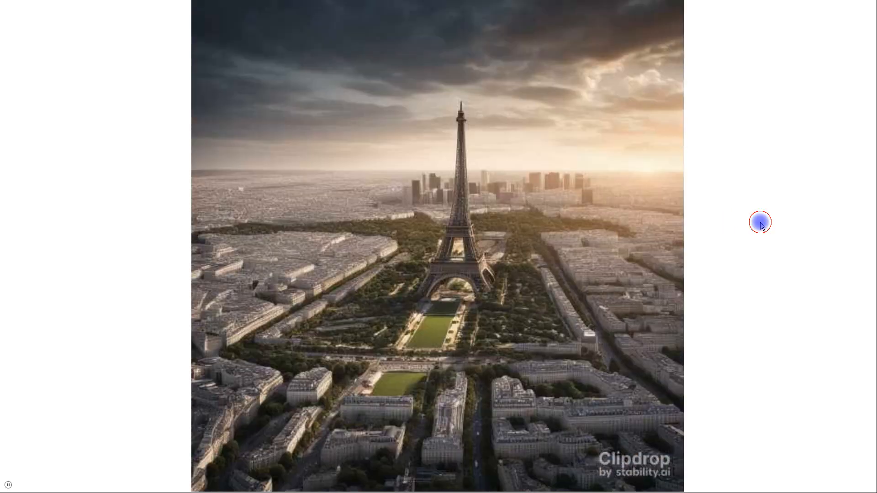
left_click(762, 224)
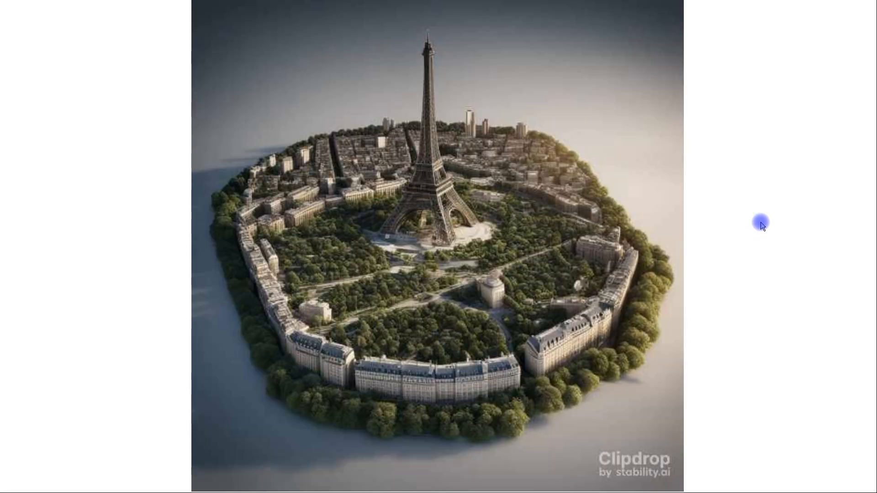
left_click(761, 224)
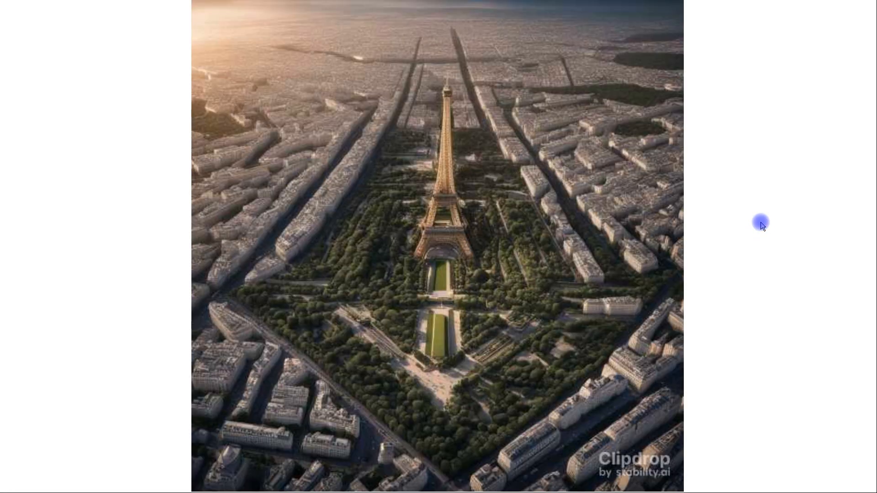
left_click(762, 225)
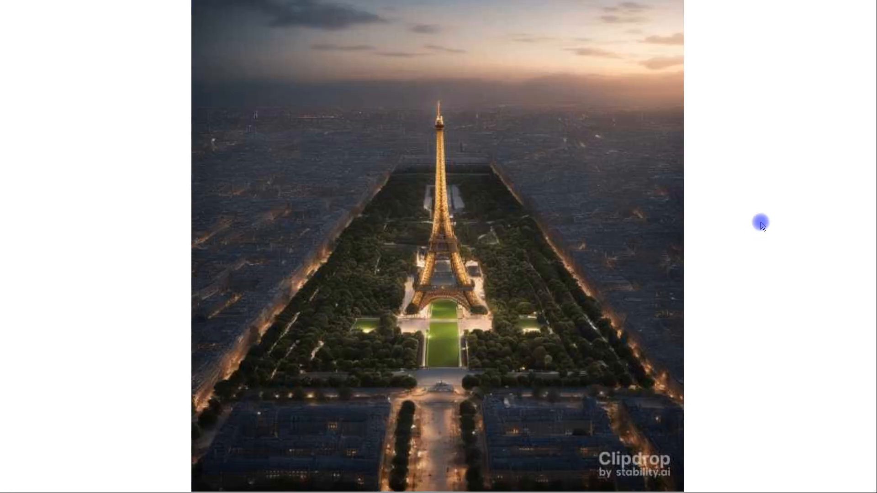
left_click(762, 225)
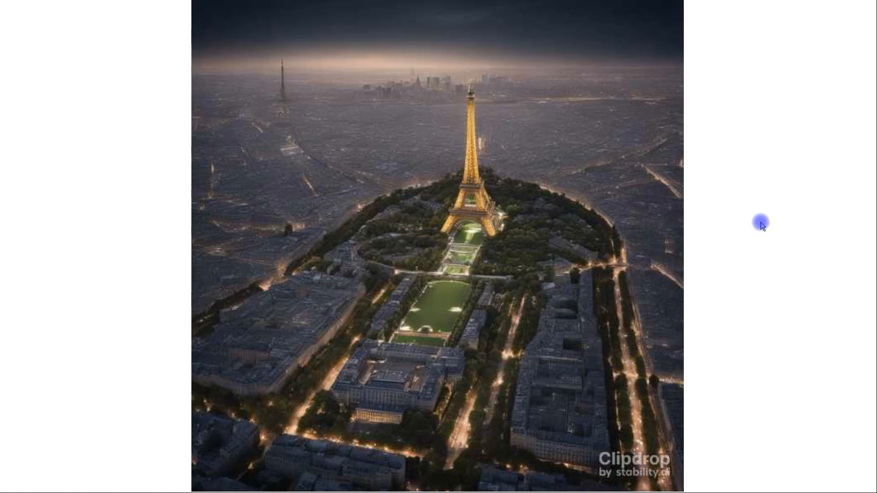
left_click(761, 224)
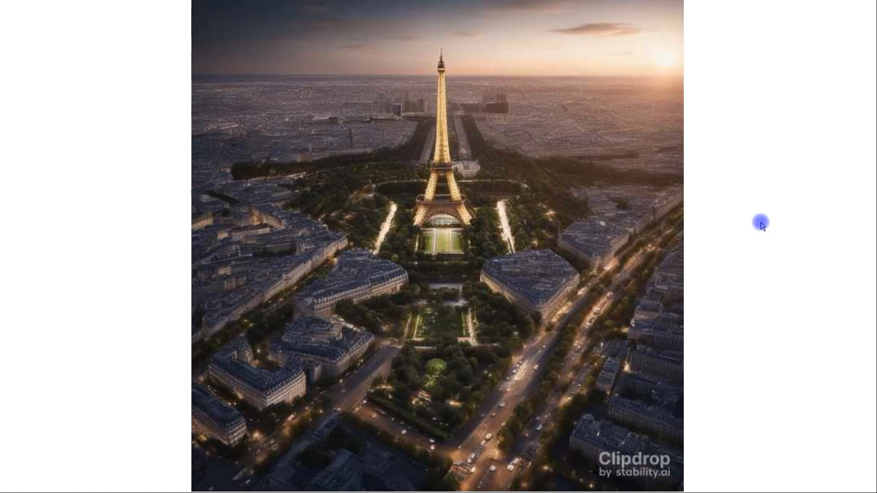
left_click(761, 225)
left_click(761, 225)
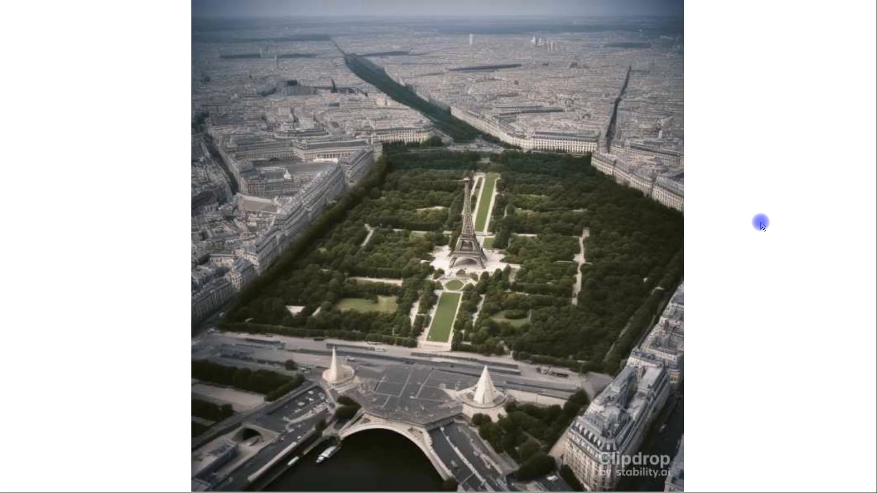
left_click(761, 225)
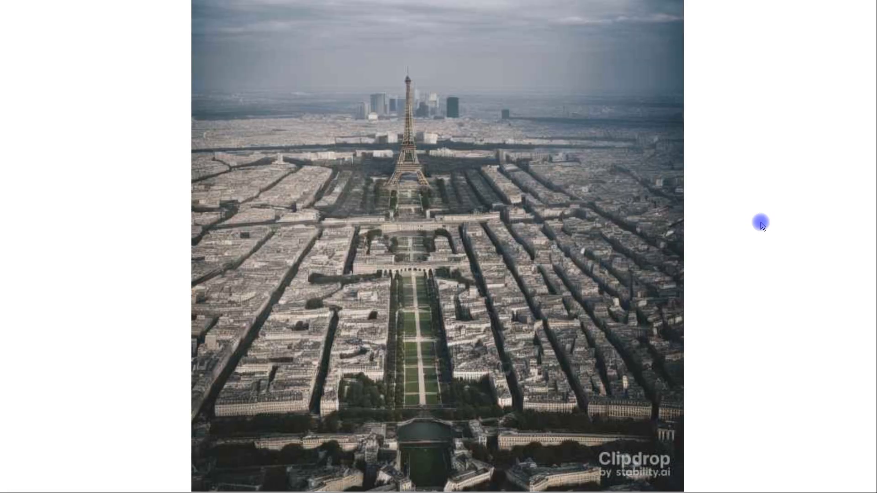
left_click(761, 224)
left_click(761, 225)
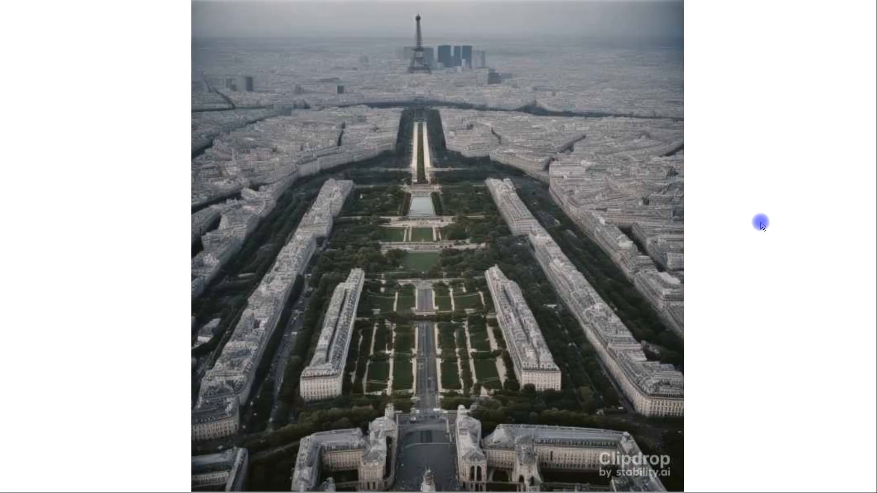
left_click(761, 225)
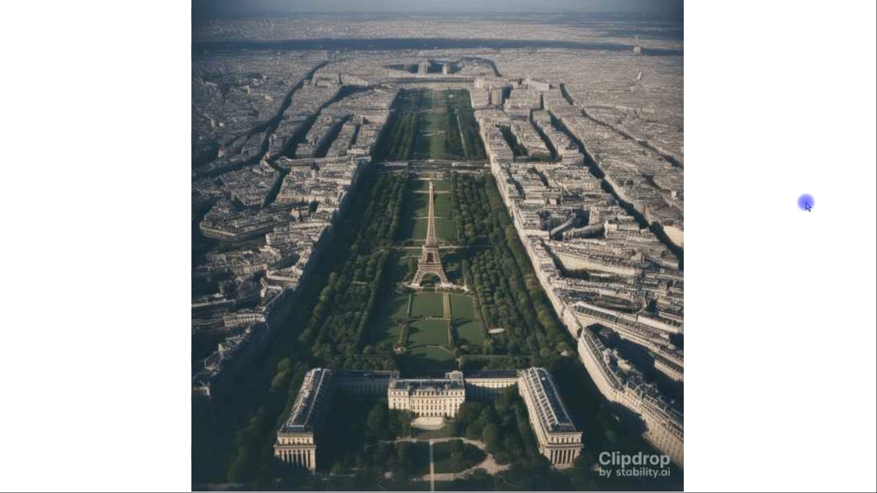
key("Escape")
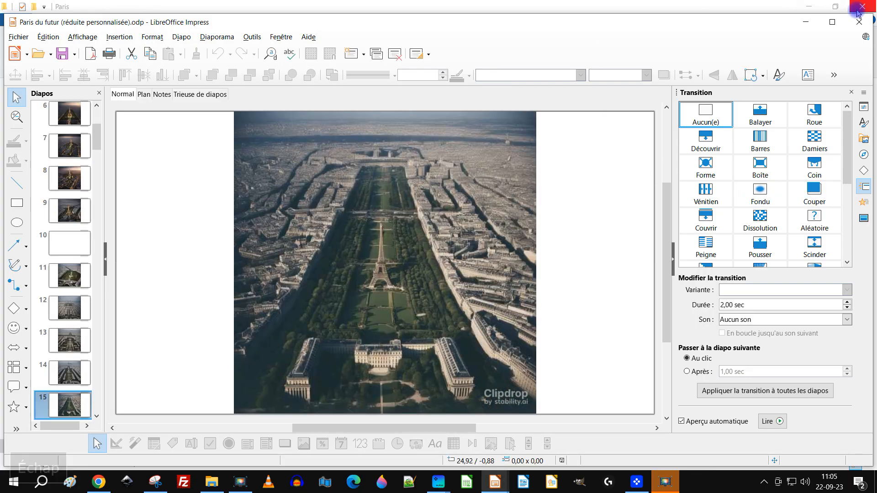
left_click(854, 23)
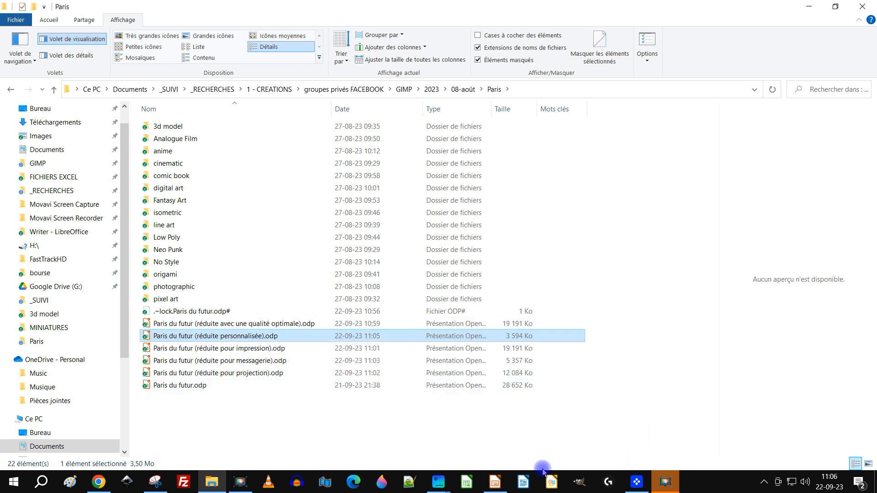
Switch to Paris du futur.odp in Impress and close it, then open "Paris du futur (réduite pour messagerie).odp" from the Paris folder.
left_click(497, 482)
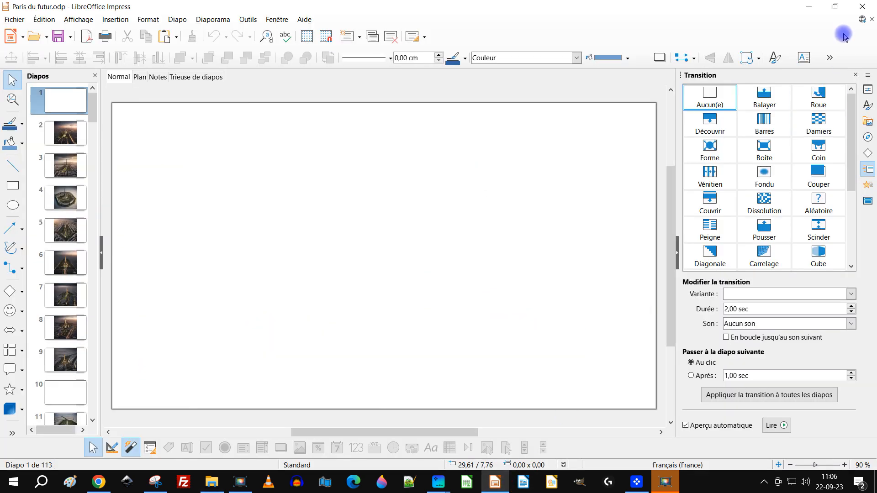
left_click(867, 10)
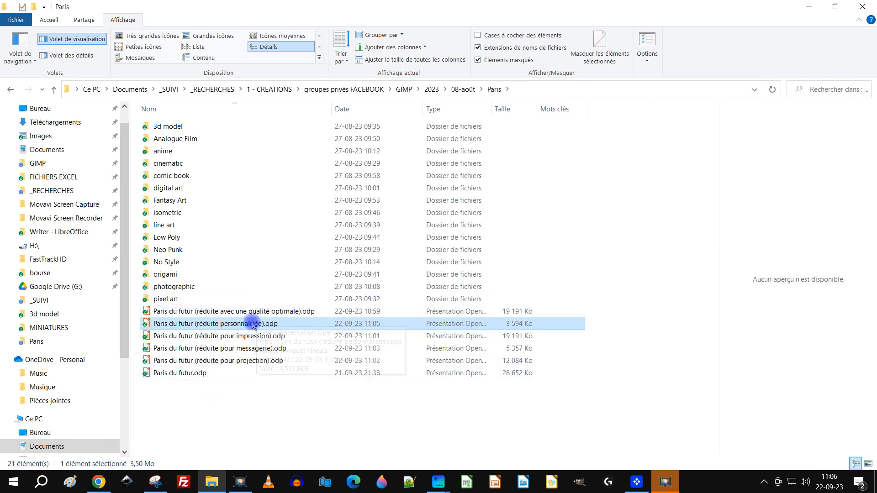
double_click(283, 348)
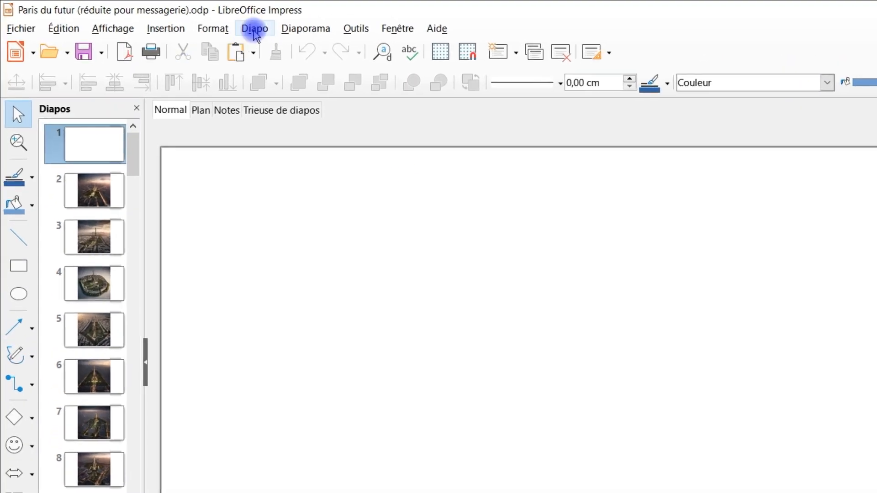
Run the e-mail copy's slideshow from slide 2 through slide 9 to examine image quality, exit it and close the presentation.
left_click(213, 19)
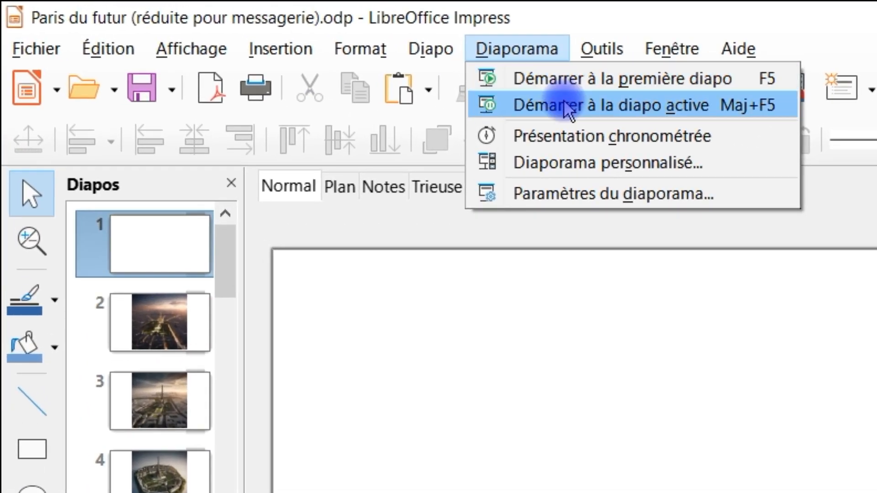
left_click(148, 340)
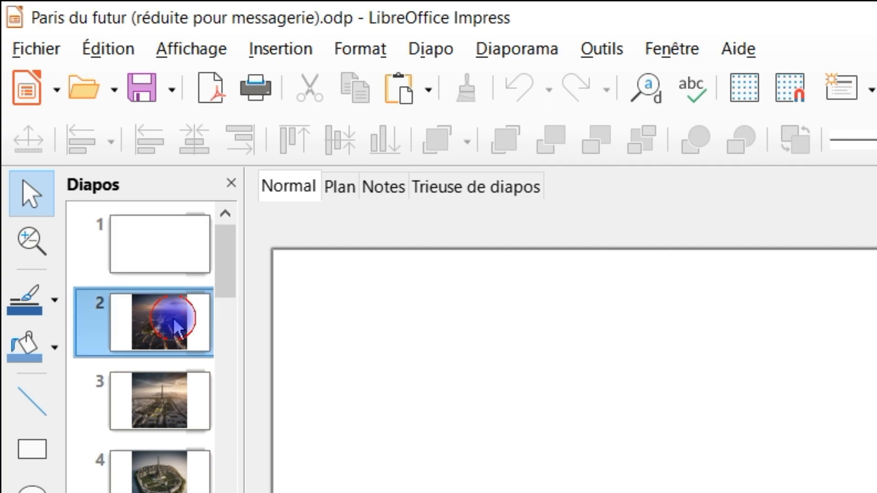
left_click(515, 49)
left_click(571, 112)
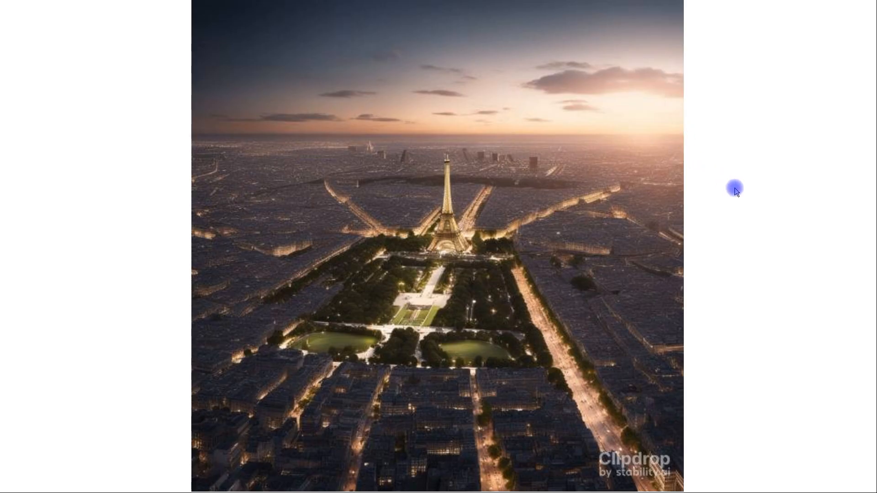
key("Right")
key("Right")
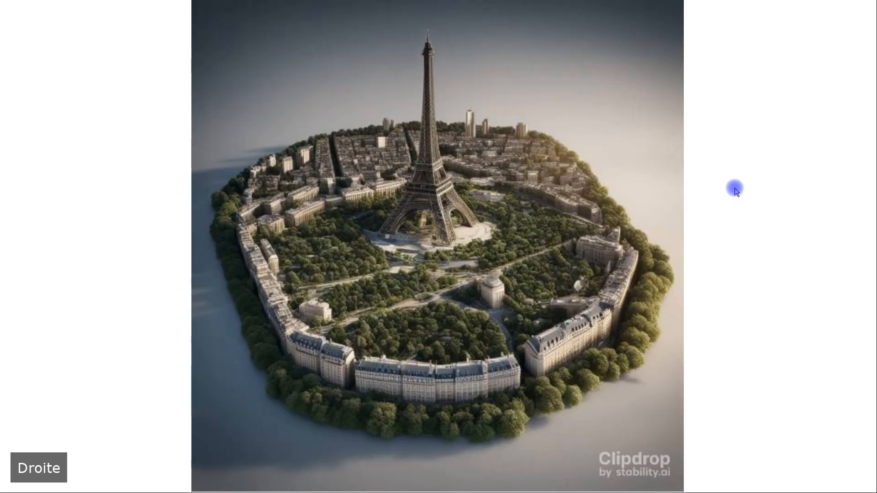
key("Right")
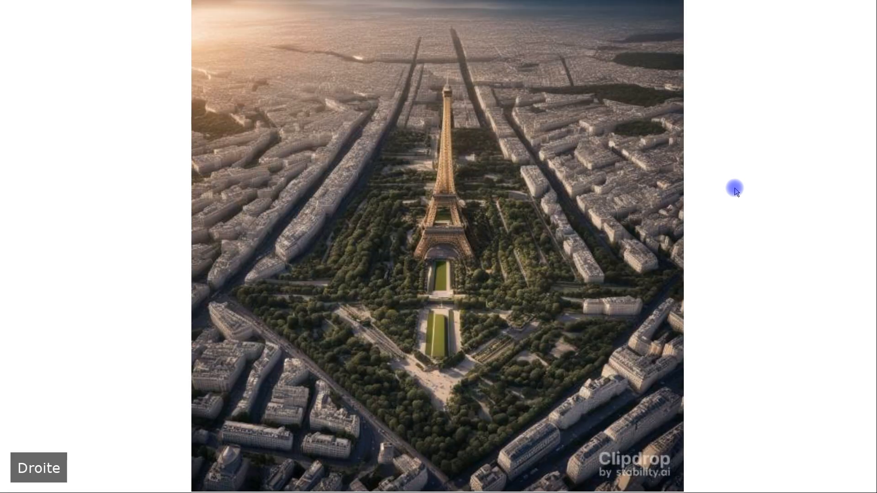
key("Right")
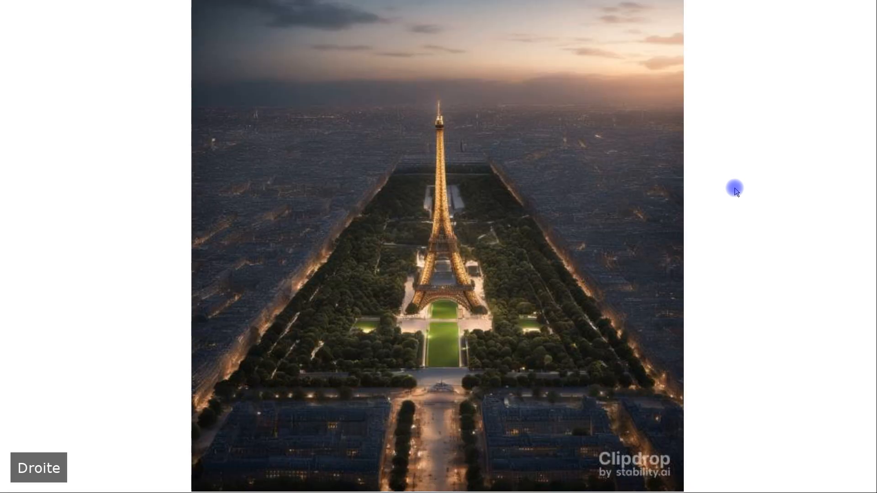
key("Right")
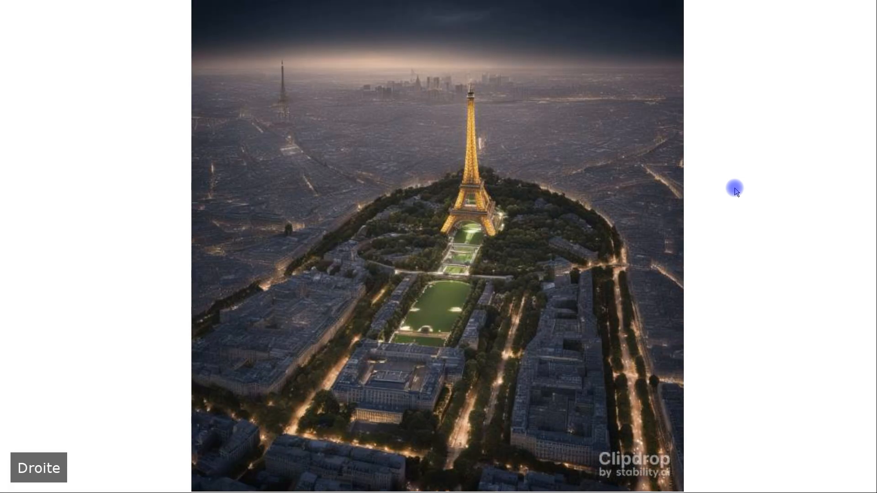
key("Right")
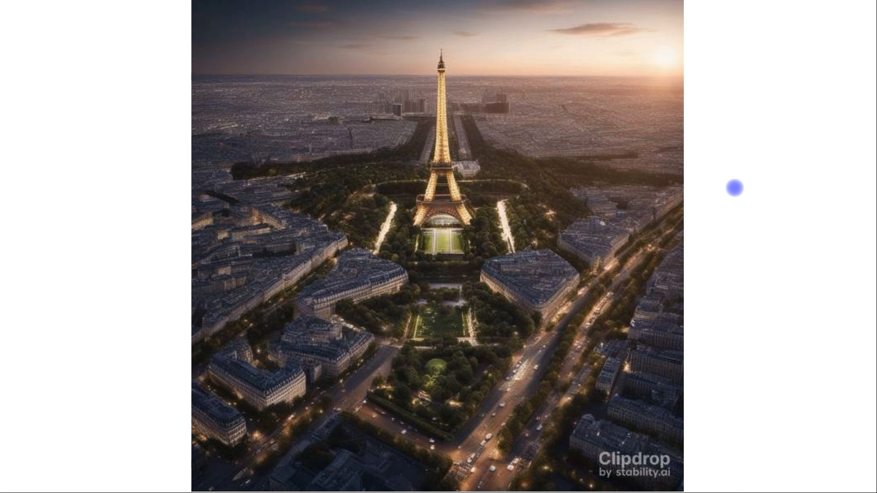
key("Right")
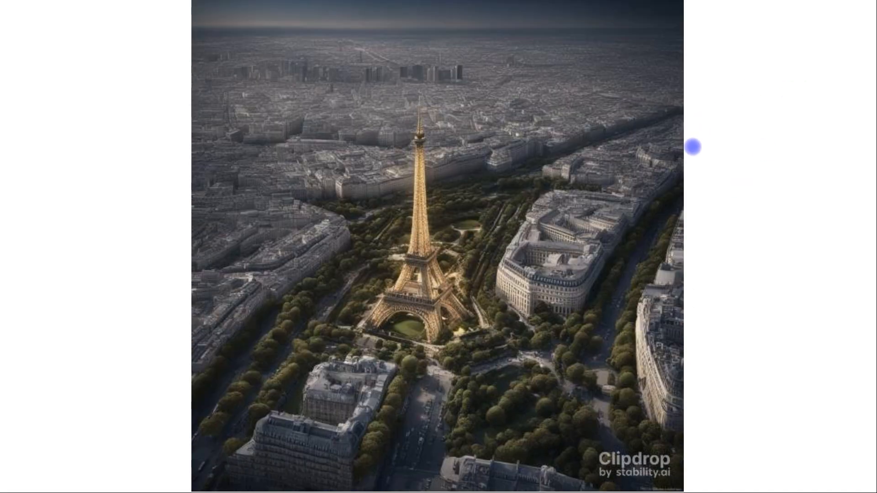
key("Escape")
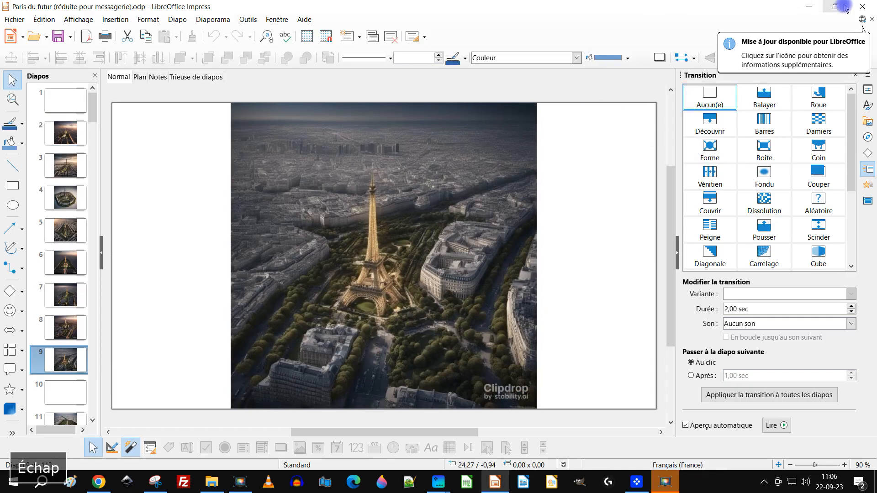
left_click(862, 6)
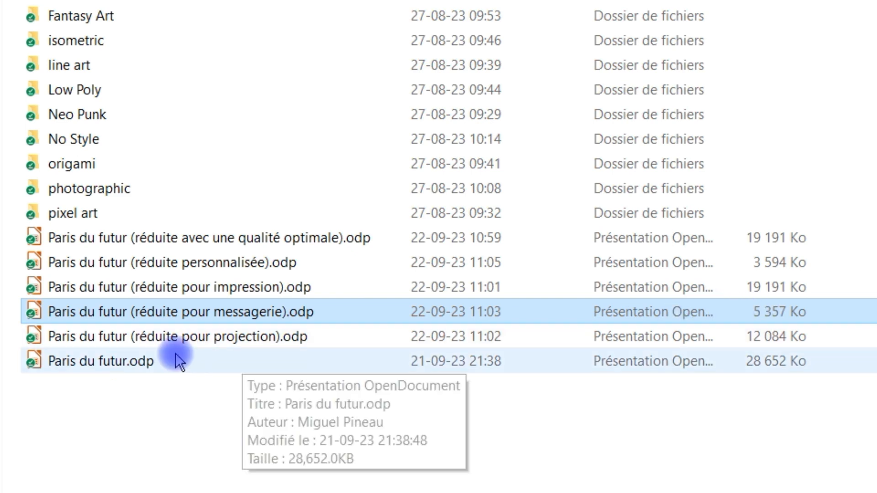
Open "Paris du futur (réduite pour projection).odp", run its slideshow from slide 1 through slide 5 to examine image quality, exit and close it.
double_click(236, 338)
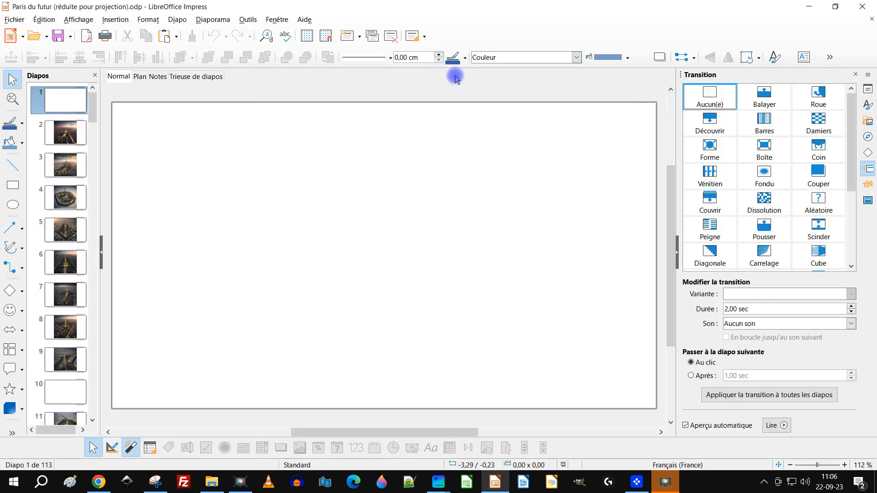
left_click(217, 21)
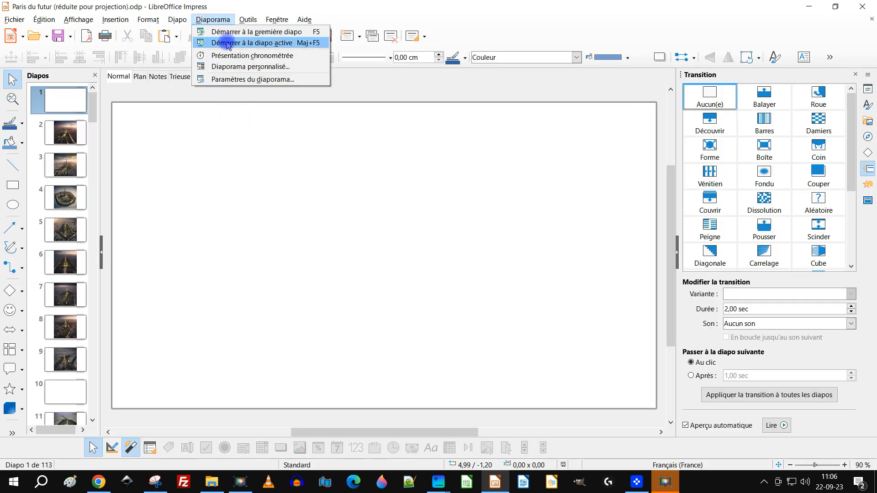
left_click(226, 42)
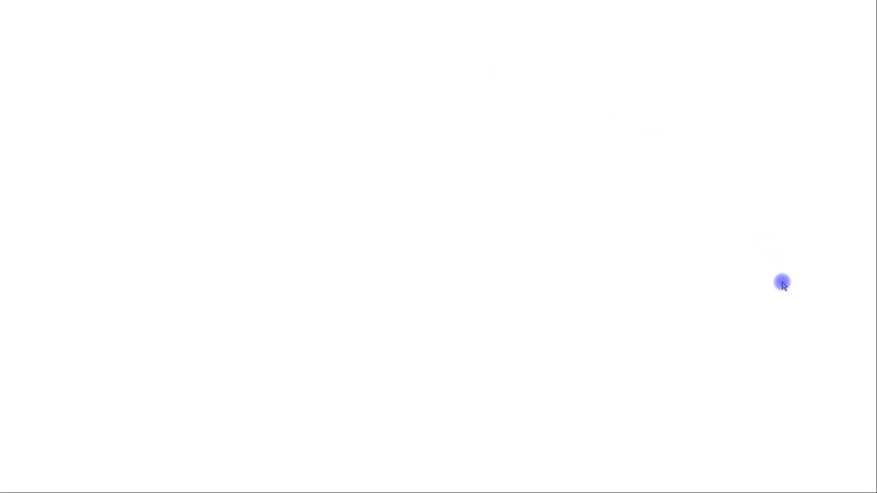
left_click(783, 285)
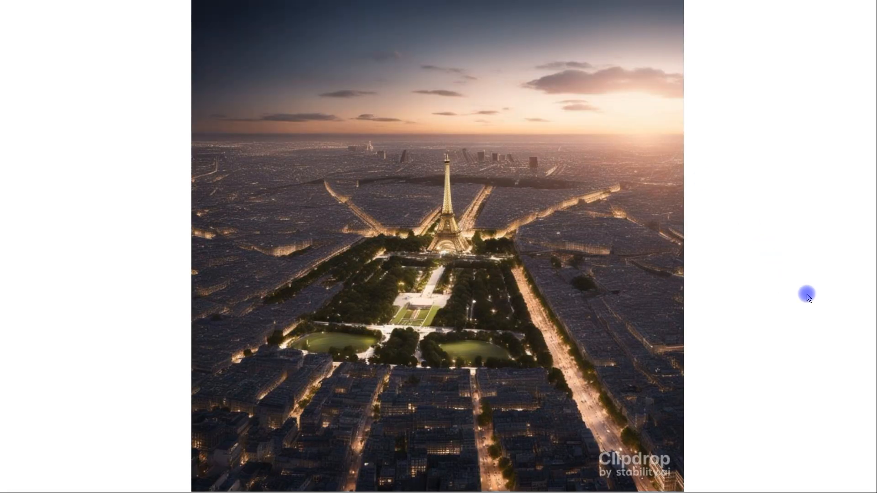
left_click(807, 296)
left_click(807, 296)
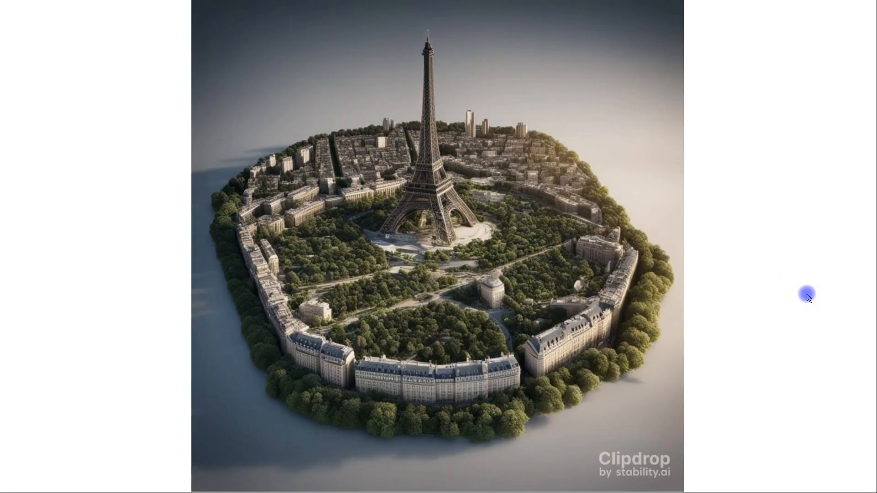
left_click(807, 296)
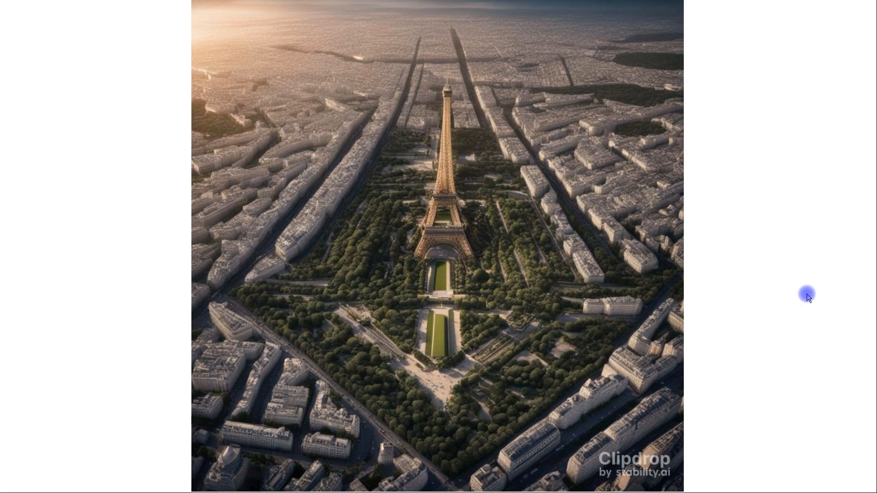
key("Escape")
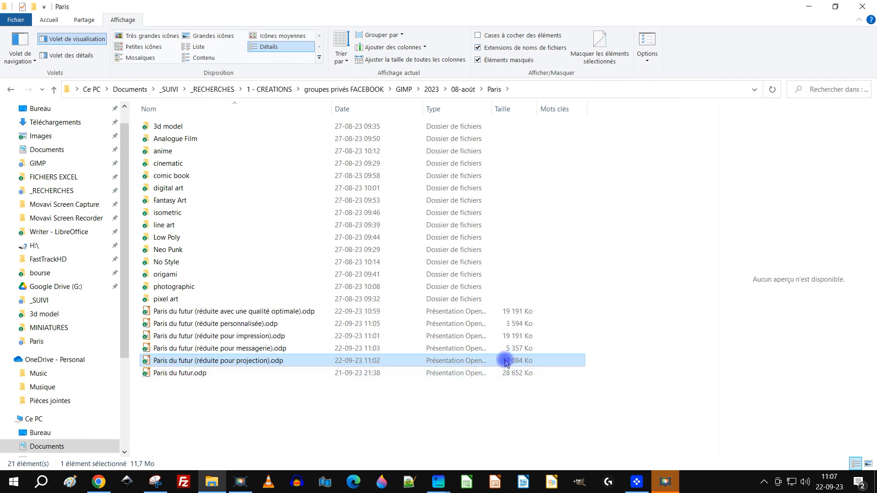
Check the e-mail copy's size against the original in the Paris folder, then open Paris du futur.odp and close it again.
left_click(247, 349)
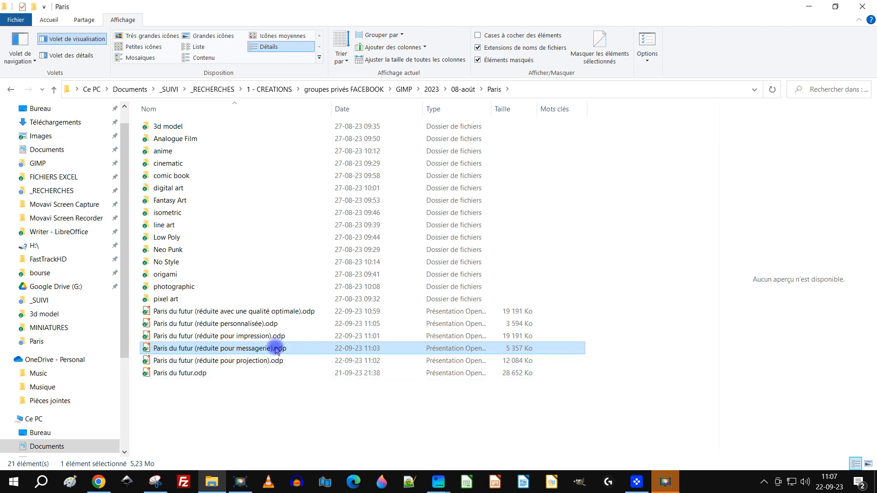
mouse_move(274, 352)
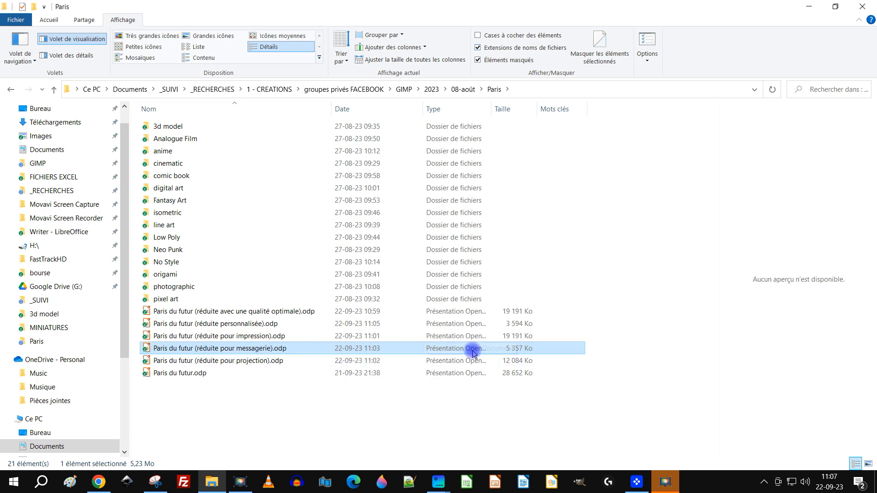
left_click(216, 377)
double_click(333, 311)
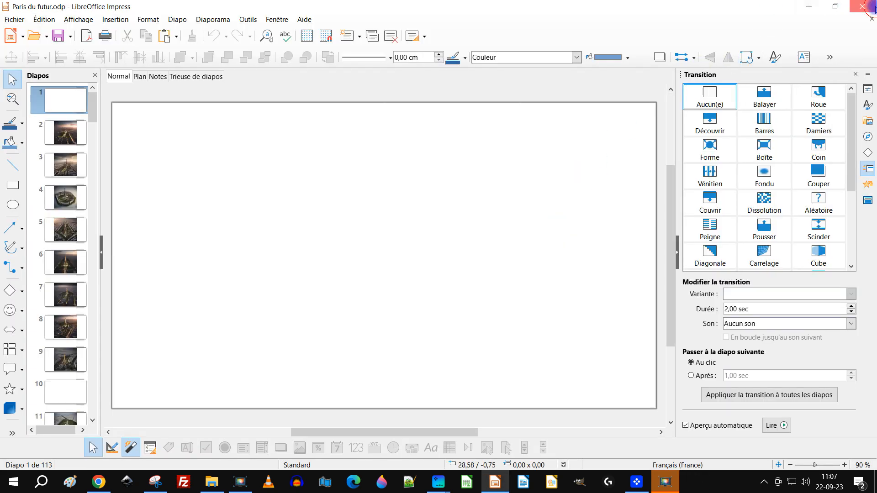
left_click(872, 7)
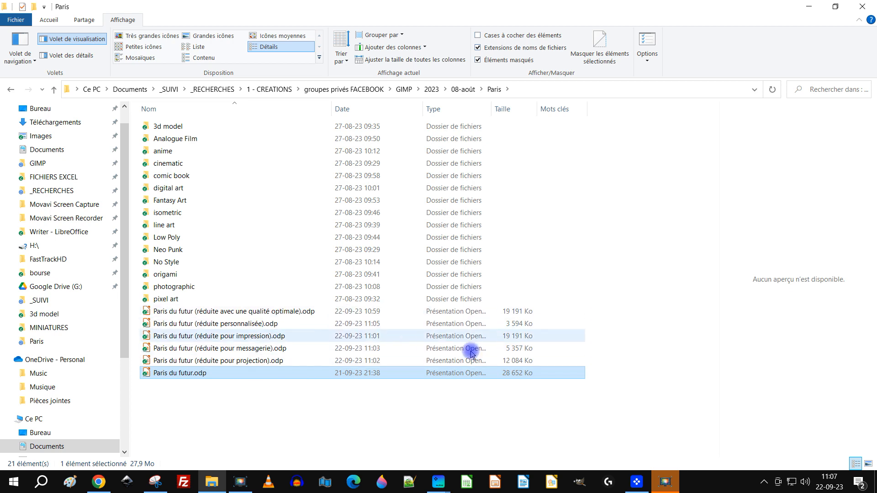
Open "Paris du futur (réduite avec une qualité optimale).odp" from the Paris folder and look through its slide thumbnails to slide 67.
left_click(242, 311)
key("Return")
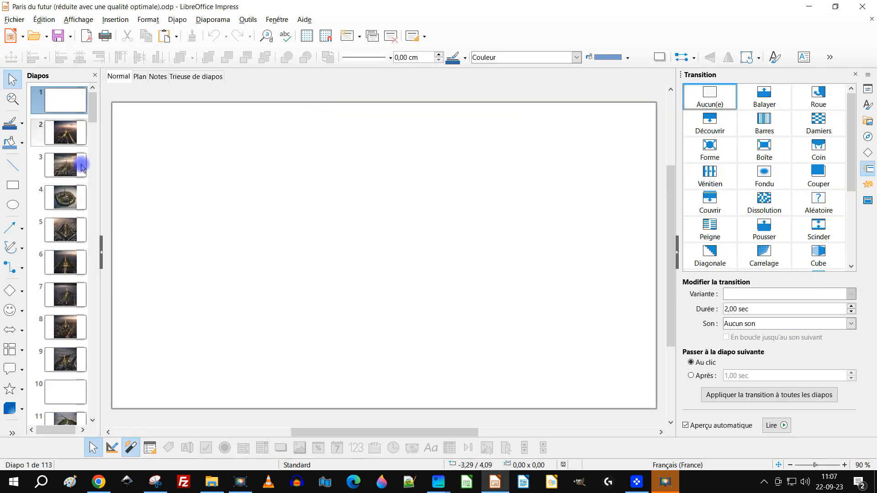
scroll(64, 196, "down", 5)
scroll(64, 196, "down", 20)
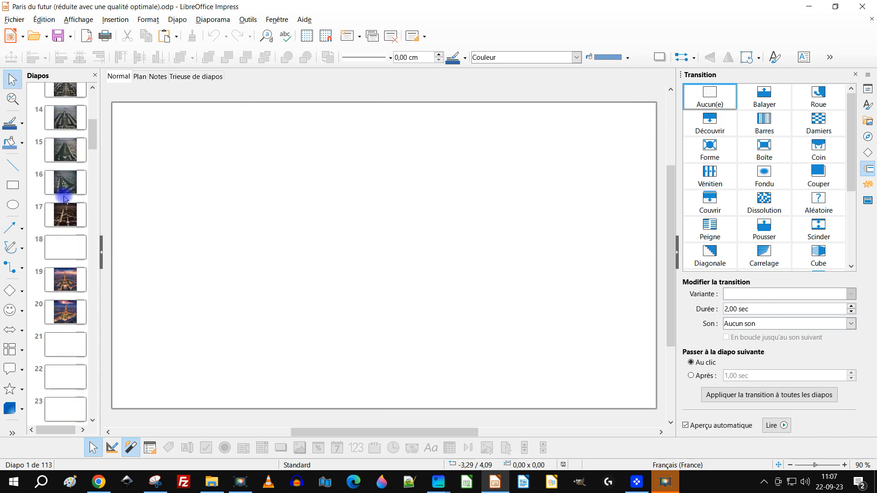
scroll(64, 205, "down", 16)
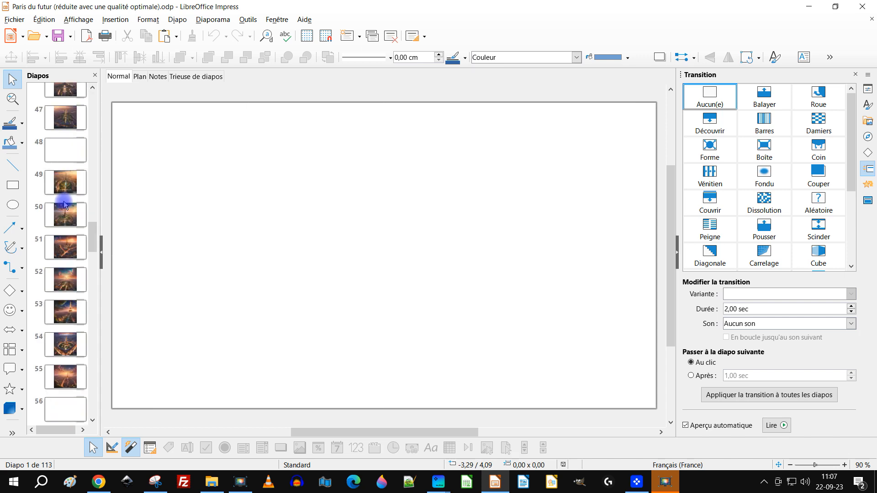
scroll(75, 228, "down", 2)
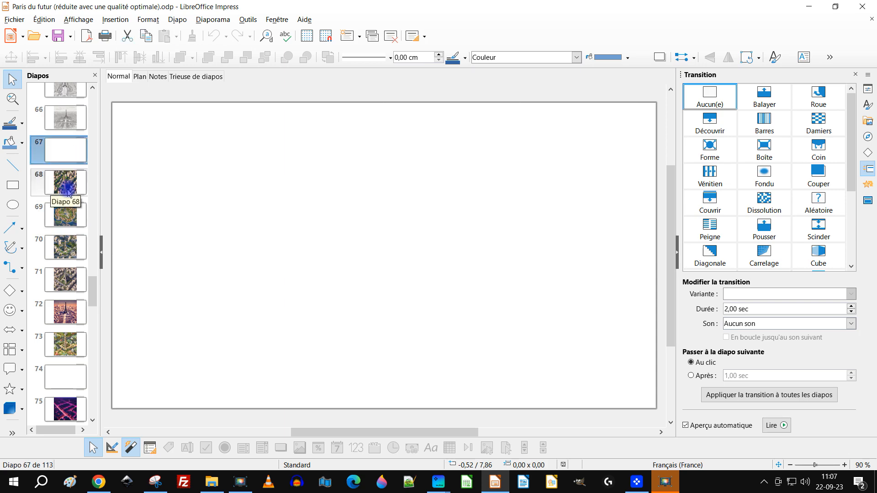
View slides 68, 69, 73, 75 and 81 of the optimal-quality copy to examine their images.
left_click(66, 183)
left_click(67, 213)
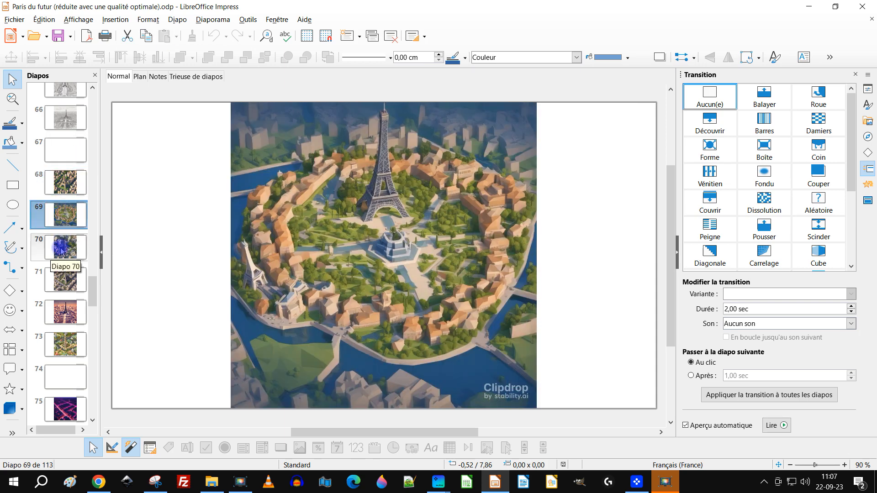
scroll(66, 247, "down", 2)
left_click(66, 249)
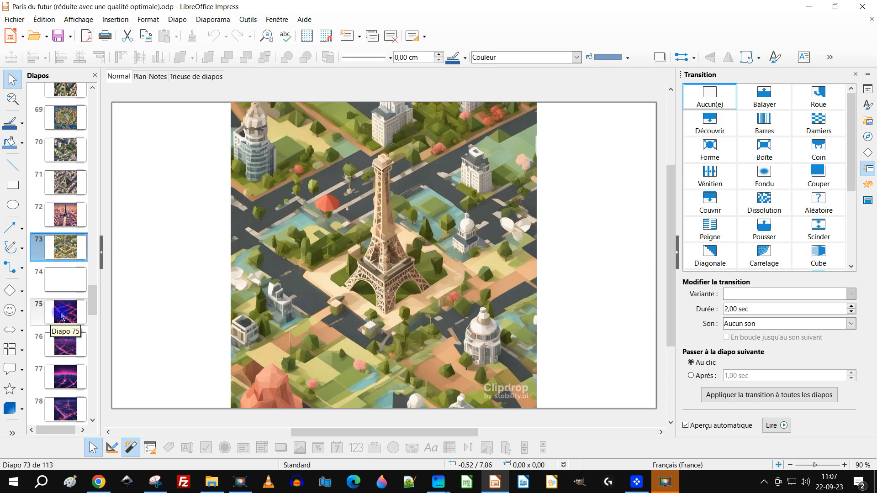
left_click(65, 312)
scroll(62, 308, "down", 4)
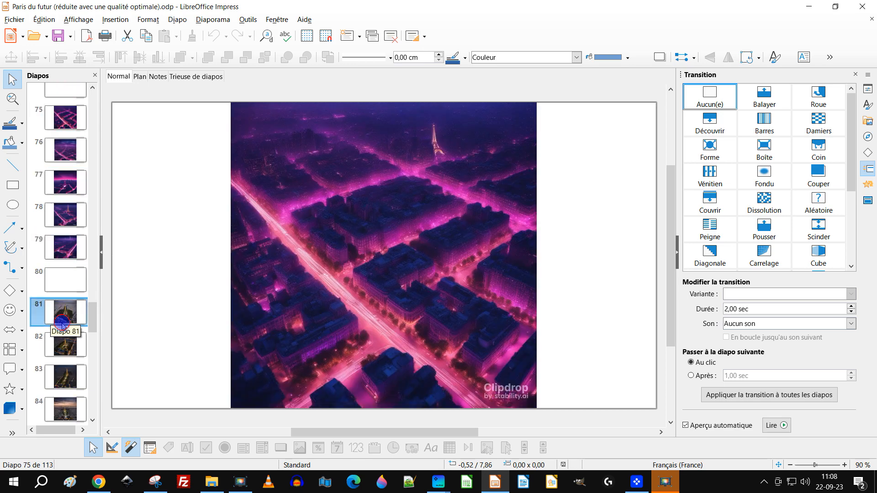
left_click(63, 320)
Apply the Balayer transition to slide 82 with the De gauche à droite variant and look through the other available transitions.
left_click(57, 362)
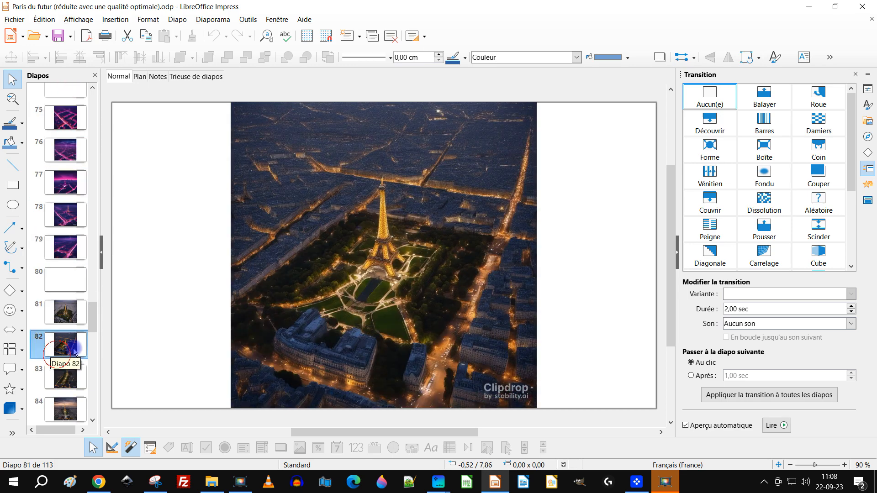
left_click(768, 99)
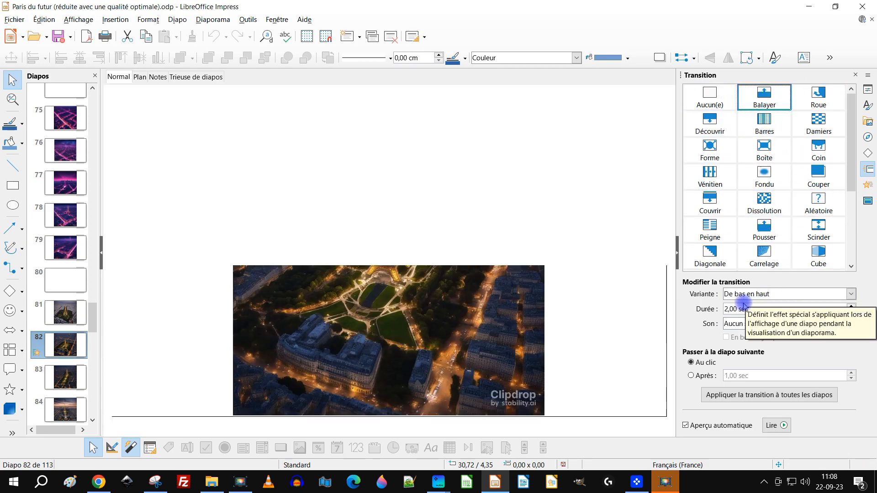
left_click(752, 295)
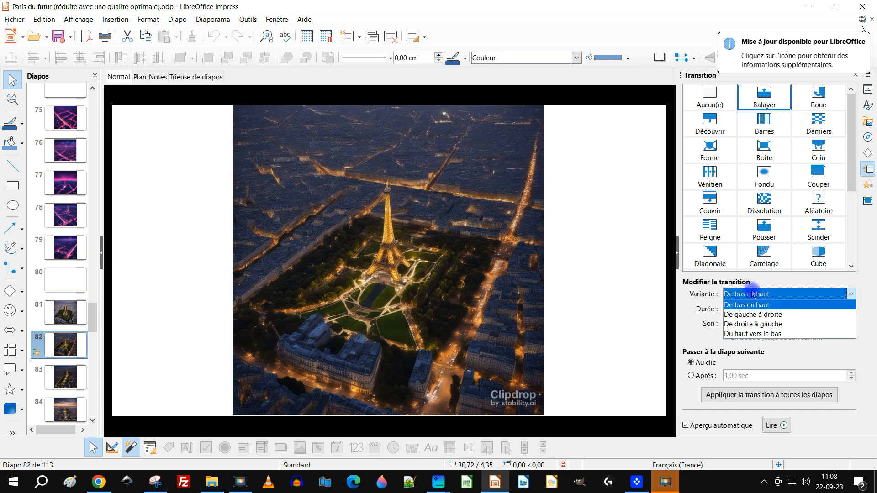
left_click(753, 315)
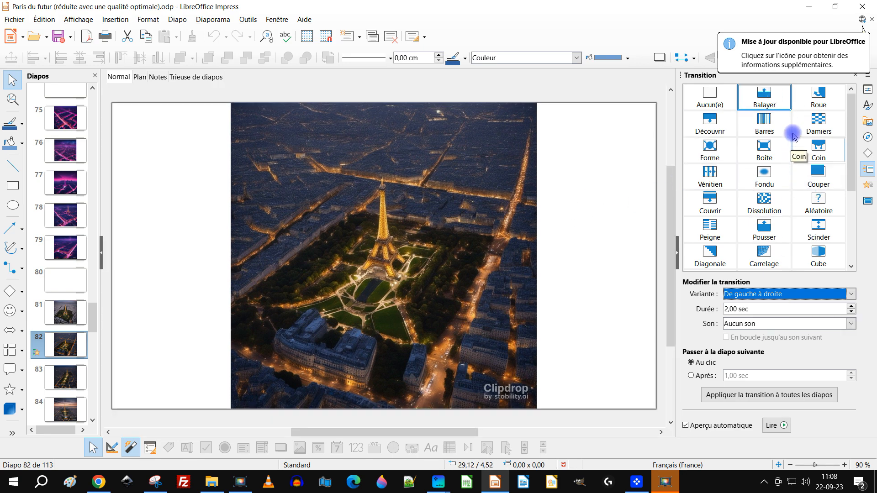
scroll(794, 137, "down", 5)
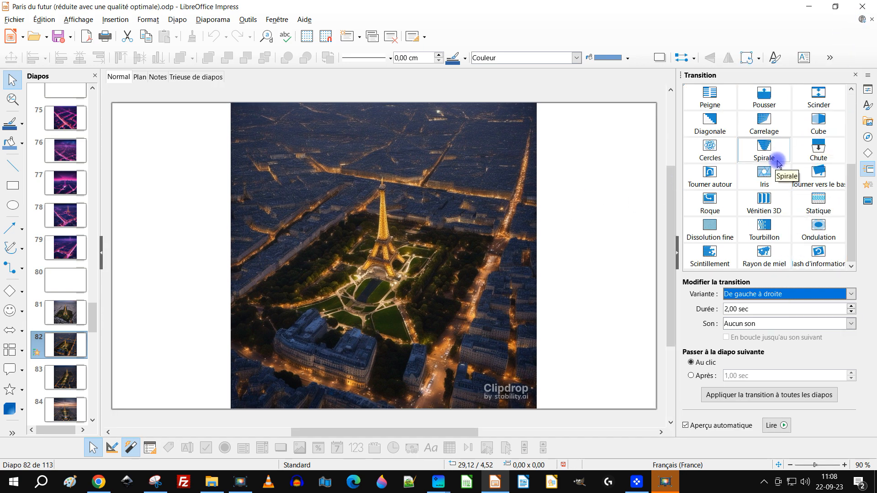